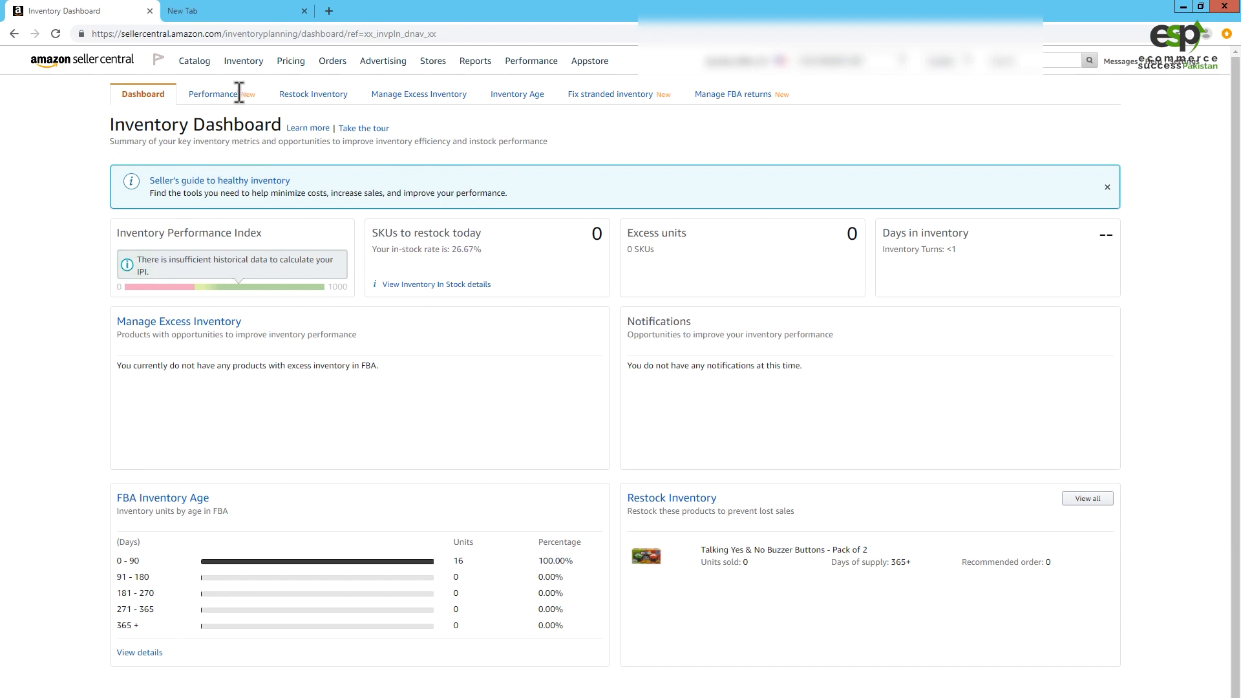
Create a shipping plan for the Talking Yes & No Buzzer Buttons - Pack of 2 from the Restock Inventory recommendations
{"action": "mouse_move", "coordinate": [244, 66]}
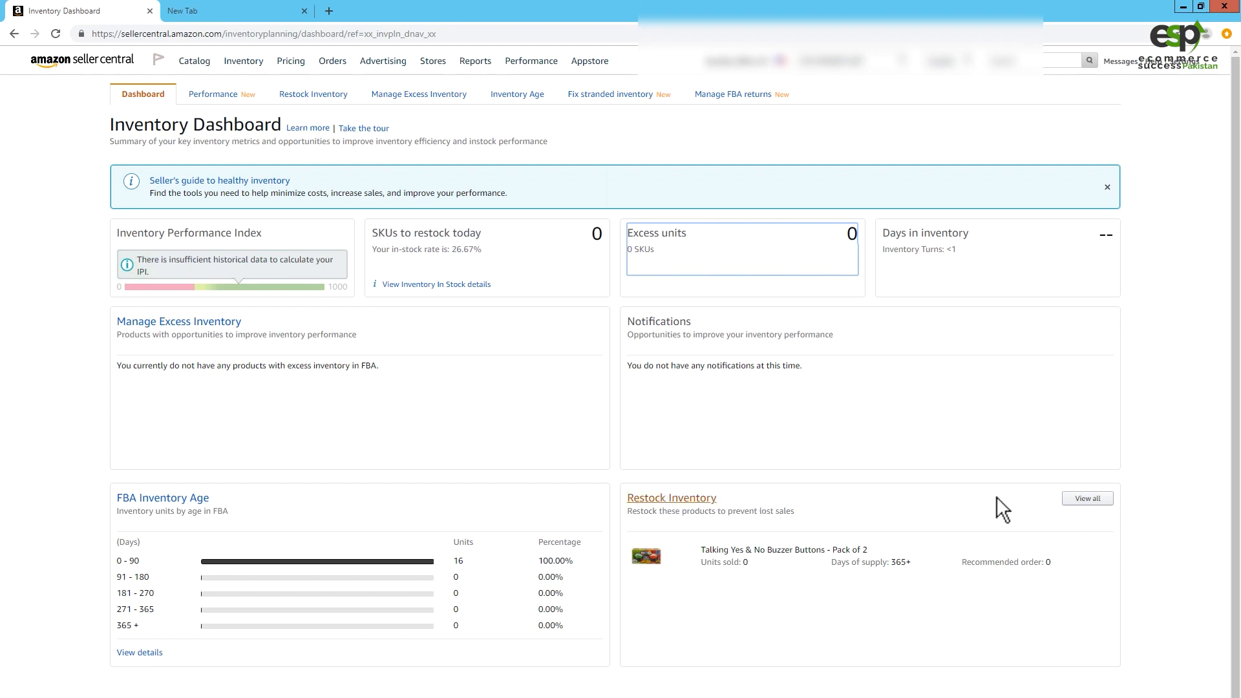
{"action": "left_click", "coordinate": [666, 499]}
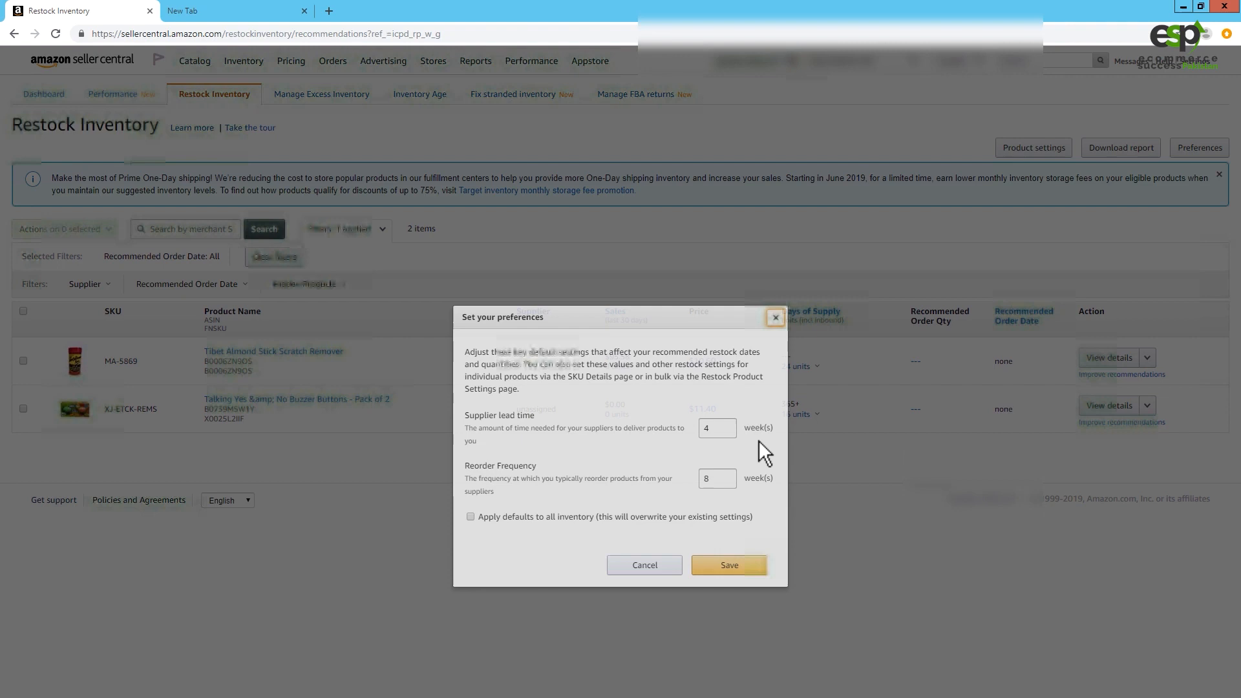
{"action": "left_click", "coordinate": [774, 317]}
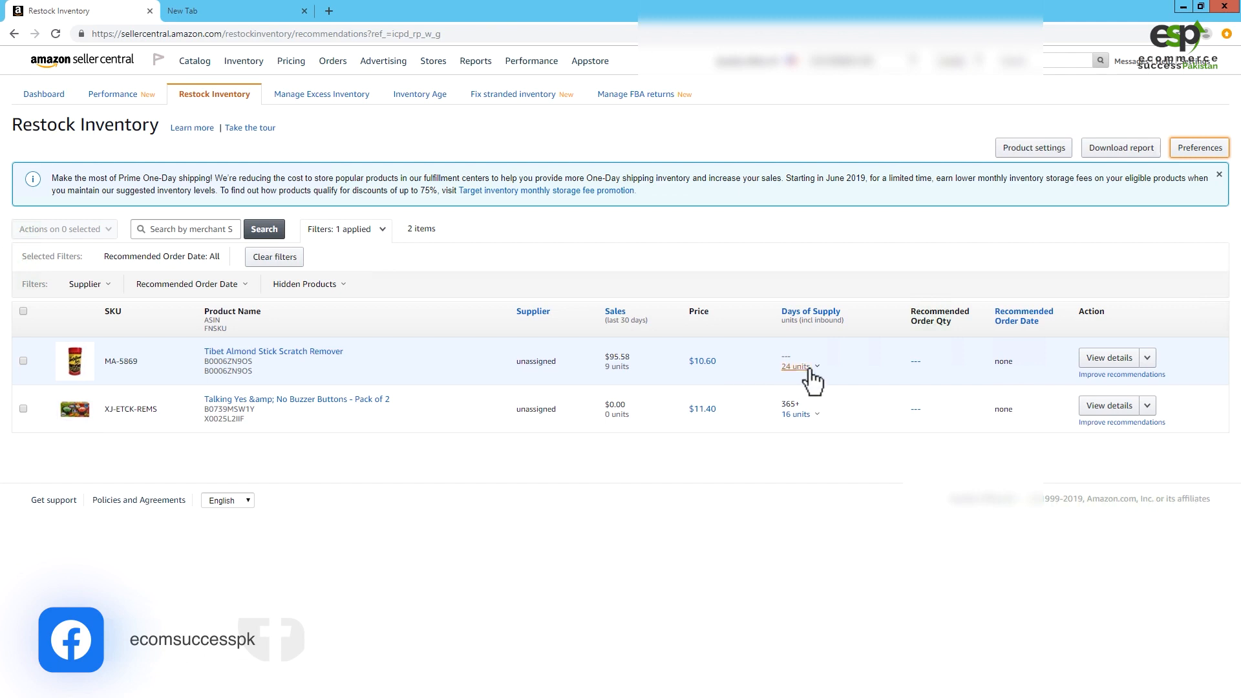
{"action": "left_click", "coordinate": [1148, 360]}
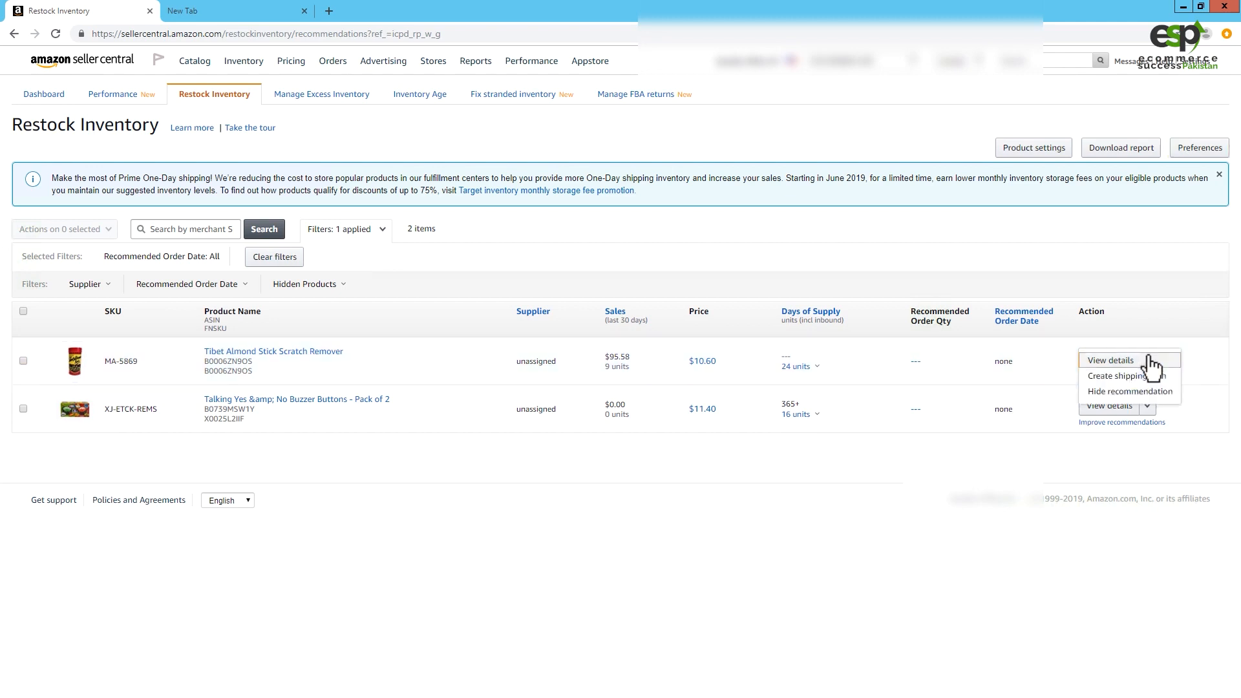
{"action": "left_click", "coordinate": [1119, 381]}
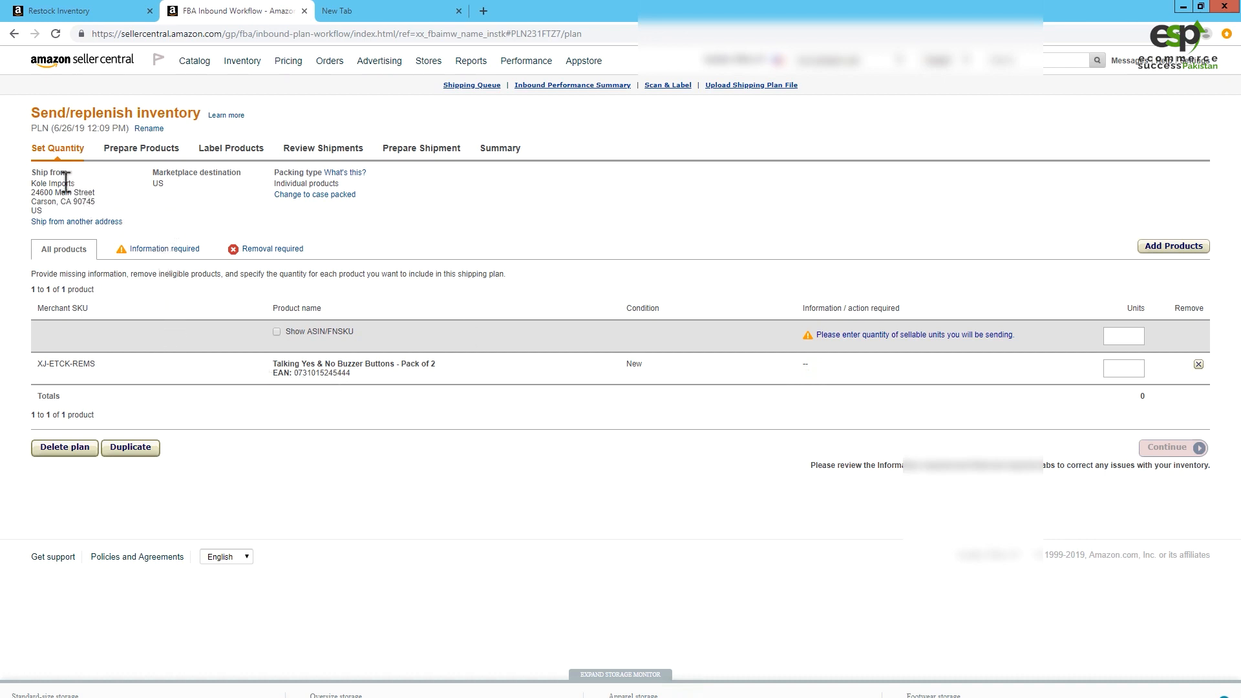
Change the shipping plan's packing type to case-packed products
{"action": "left_click_drag", "start_coordinate": [32, 183], "coordinate": [78, 185]}
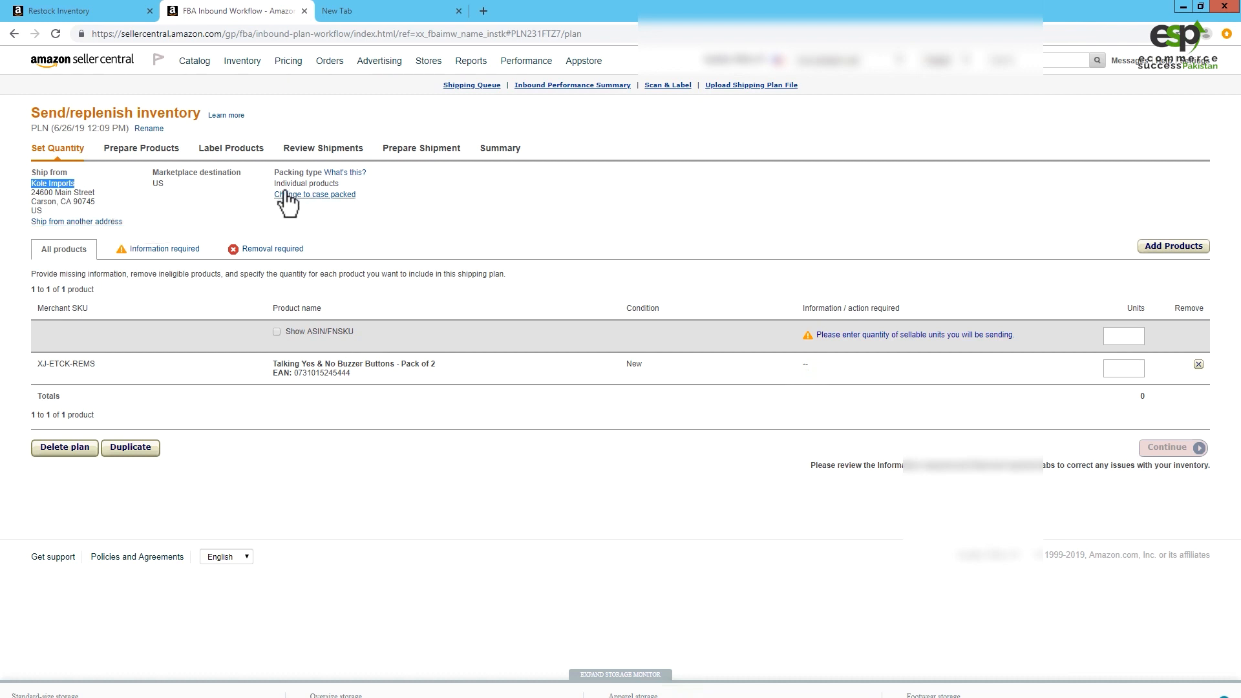
{"action": "left_click_drag", "start_coordinate": [285, 183], "coordinate": [321, 184]}
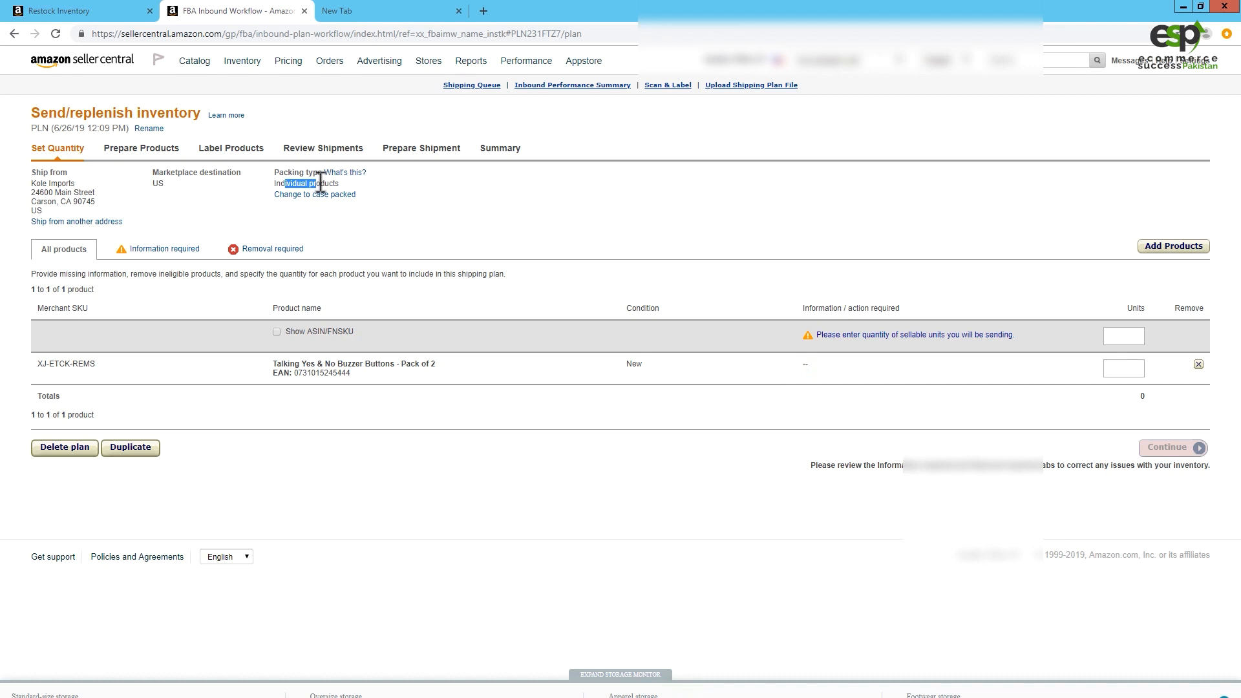
{"action": "left_click", "coordinate": [296, 195]}
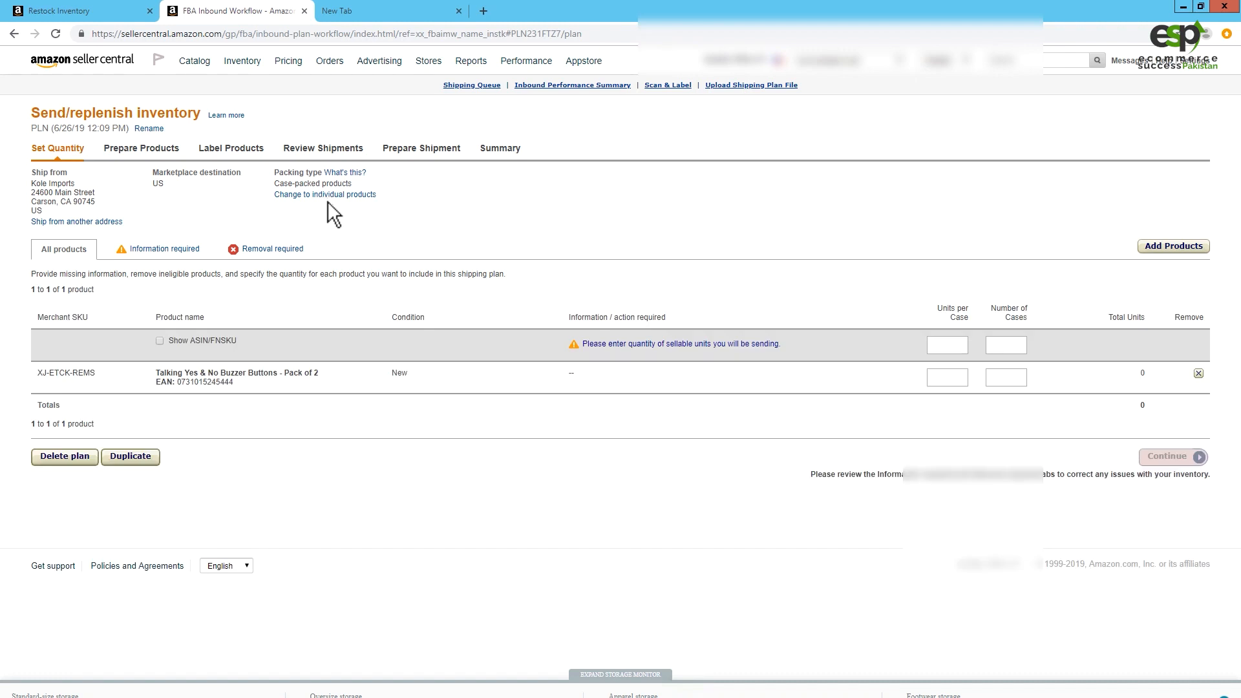
Set the quantity to 6 units per case and 2 cases, and continue to product preparation
{"action": "left_click", "coordinate": [942, 375]}
{"action": "type", "text": "6"}
{"action": "left_click", "coordinate": [1003, 376]}
{"action": "type", "text": "2"}
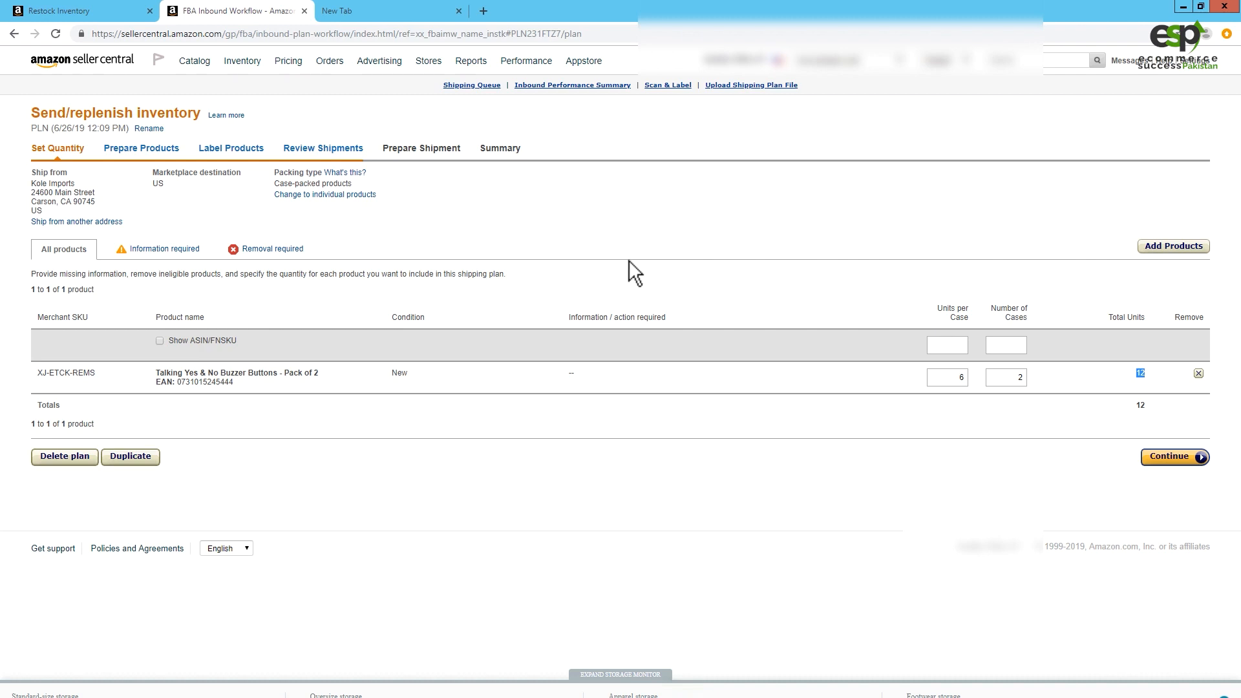
{"action": "left_click_drag", "start_coordinate": [158, 180], "coordinate": [170, 184]}
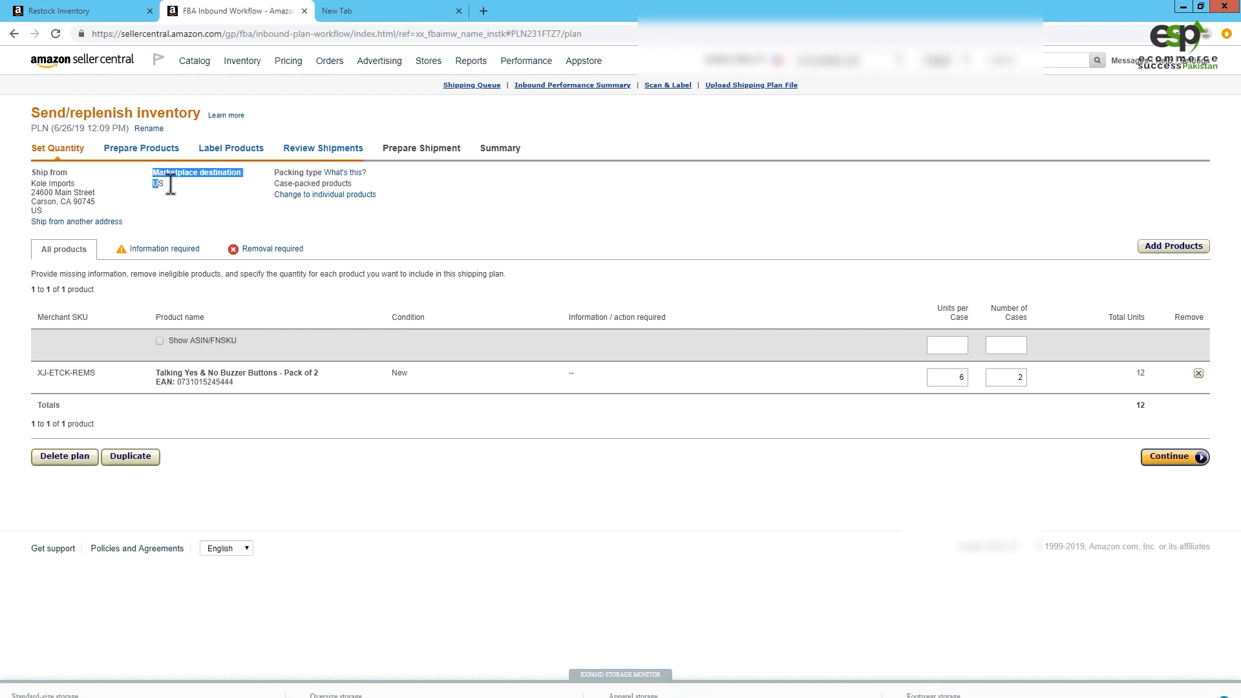
{"action": "left_click", "coordinate": [178, 184]}
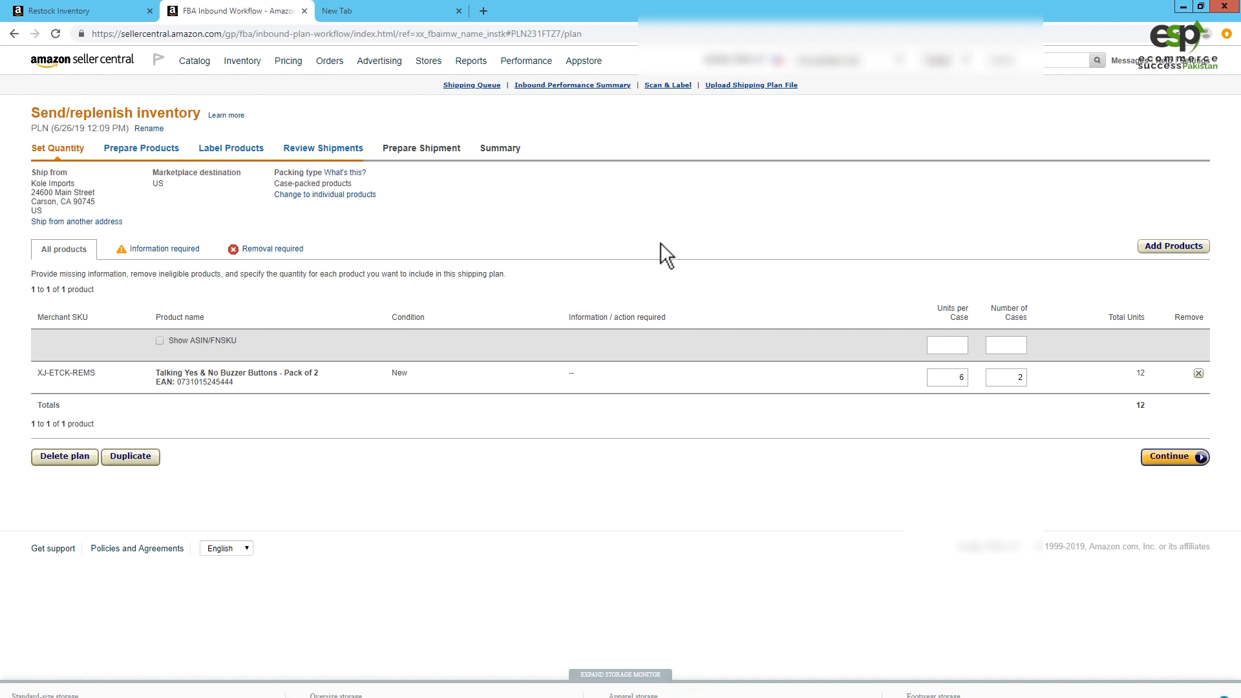
{"action": "left_click", "coordinate": [1165, 458]}
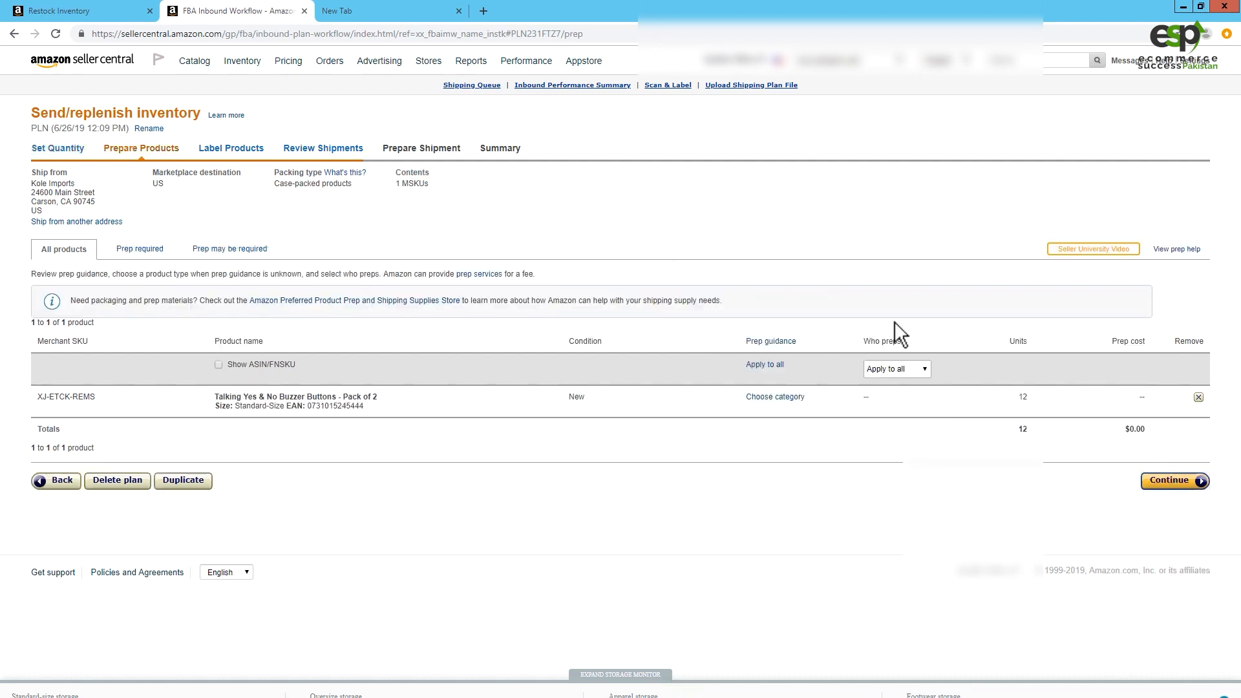
Apply Merchant as the preparer for all products and continue to product labeling
{"action": "left_click_drag", "start_coordinate": [866, 342], "coordinate": [904, 341]}
{"action": "left_click", "coordinate": [913, 340]}
{"action": "left_click", "coordinate": [914, 367]}
{"action": "left_click", "coordinate": [877, 403]}
{"action": "left_click", "coordinate": [927, 371]}
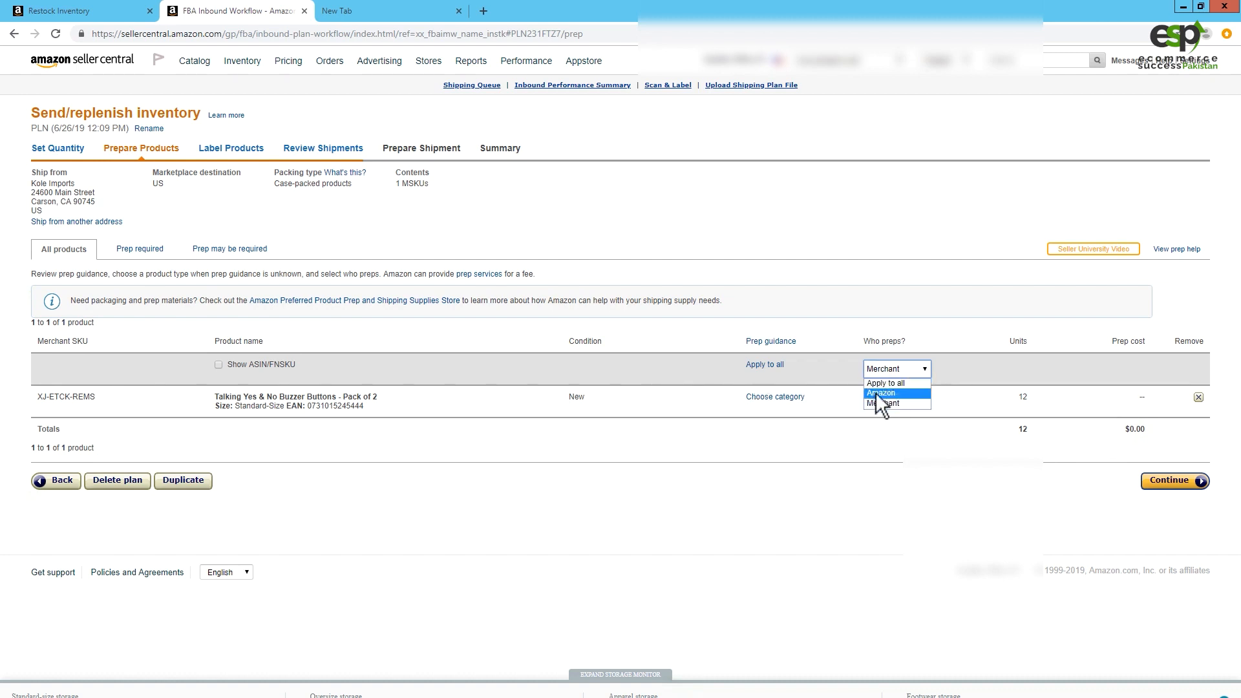
{"action": "left_click", "coordinate": [963, 405]}
{"action": "left_click", "coordinate": [1160, 484]}
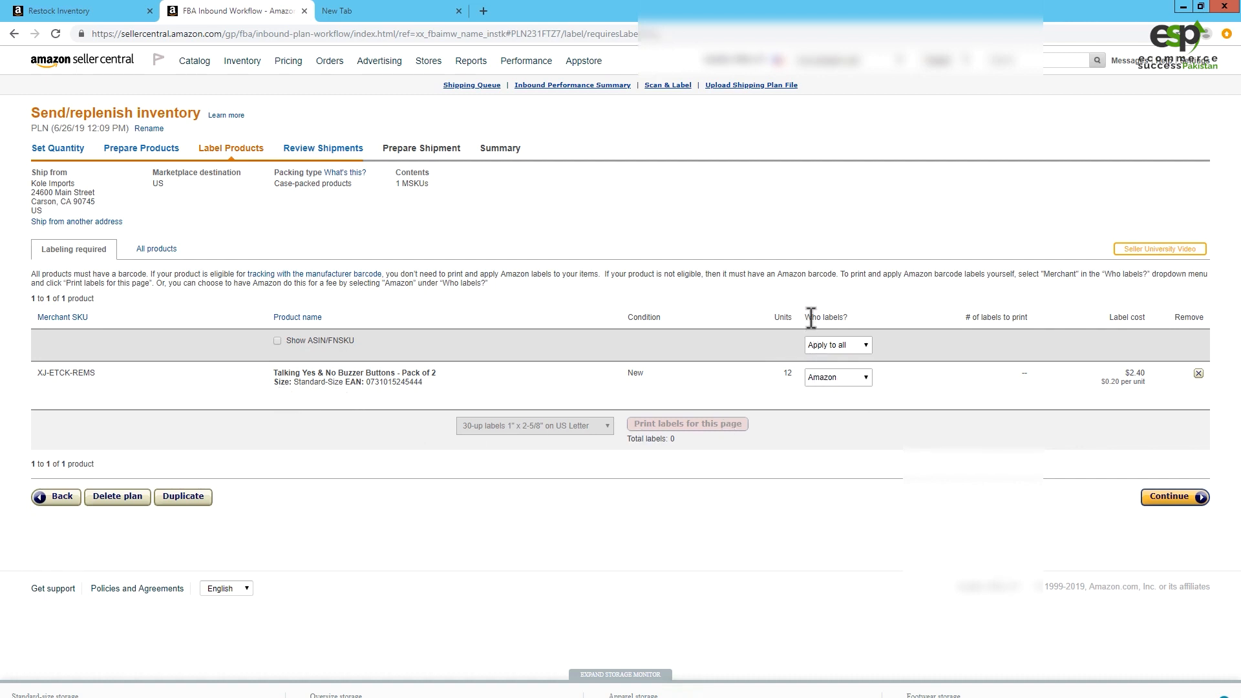
Check the labeling options and label cost, and assign the product's labeling to Merchant
{"action": "left_click_drag", "start_coordinate": [838, 317], "coordinate": [781, 326]}
{"action": "left_click", "coordinate": [828, 379]}
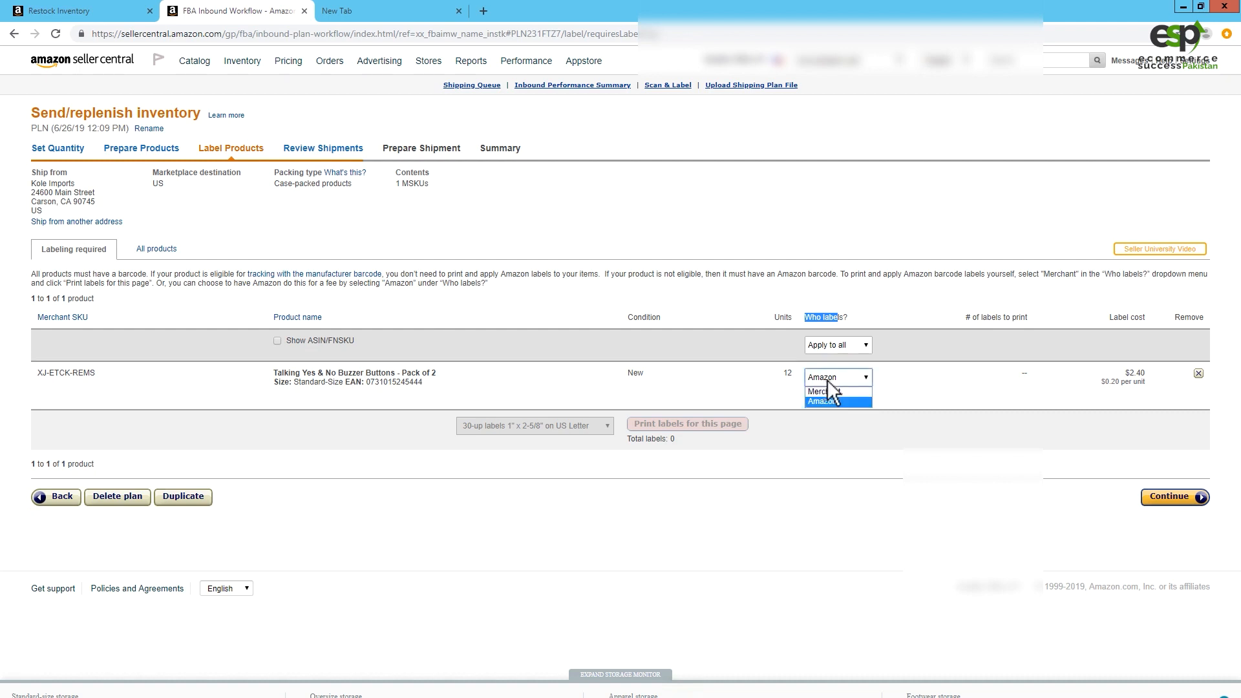
{"action": "left_click", "coordinate": [902, 375]}
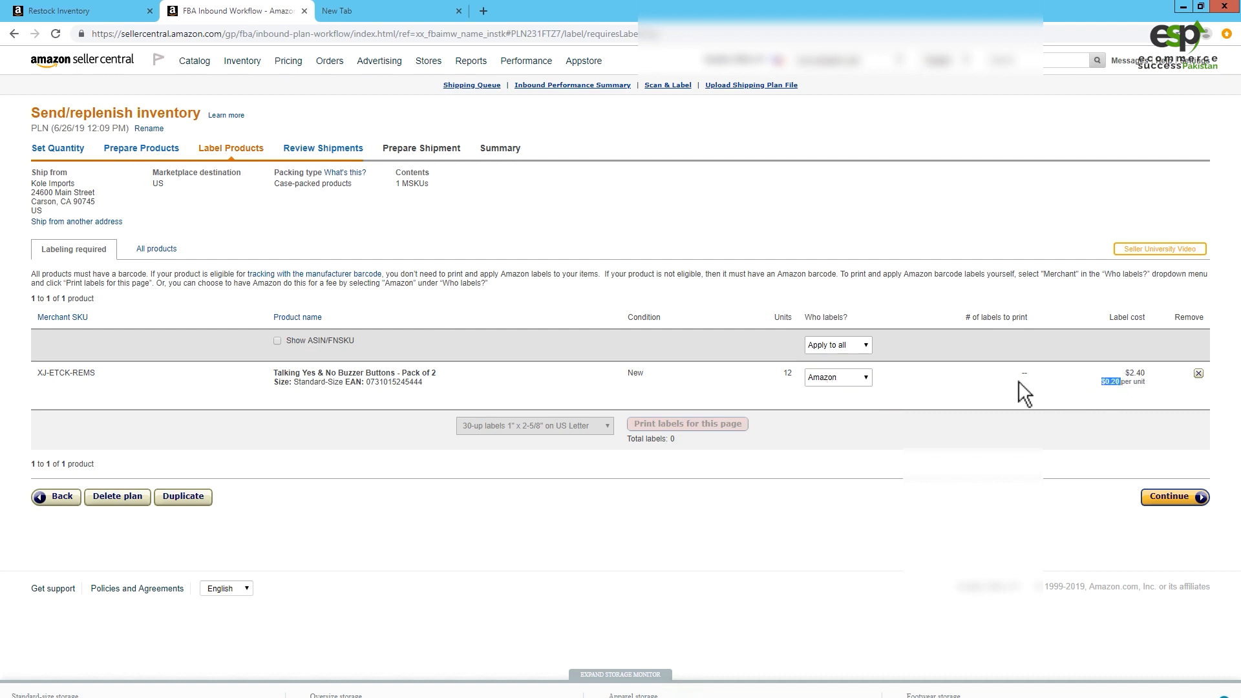
{"action": "mouse_move", "coordinate": [1130, 372]}
{"action": "left_mouse_down"}
{"action": "mouse_move", "coordinate": [1091, 373]}
{"action": "mouse_move", "coordinate": [1129, 373]}
{"action": "left_mouse_up"}
{"action": "left_click", "coordinate": [1131, 374]}
{"action": "left_click", "coordinate": [827, 378]}
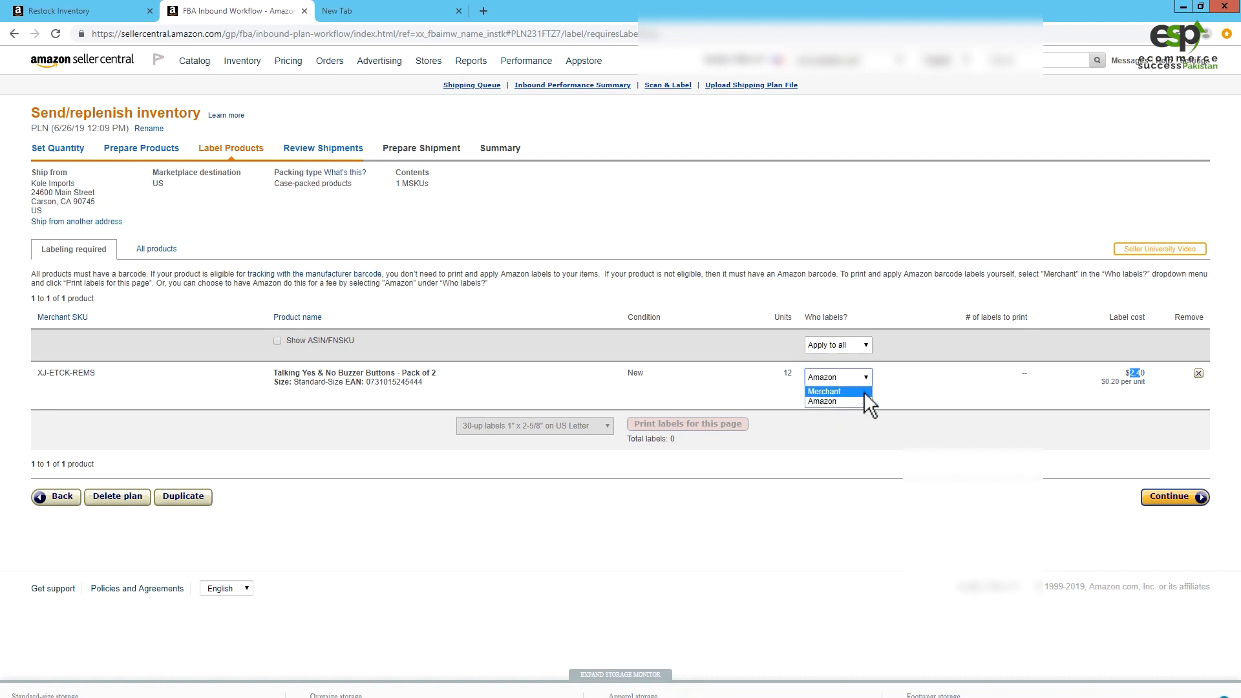
{"action": "left_click", "coordinate": [840, 397]}
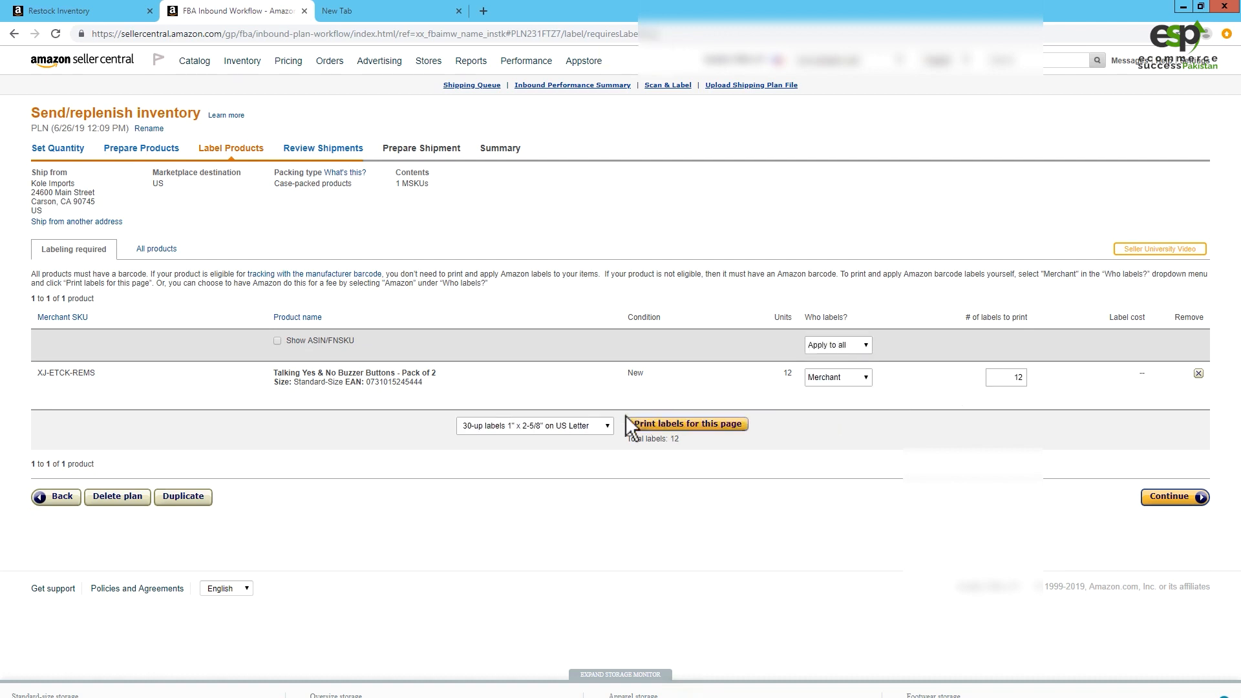
Print the product's barcode labels as 30-up labels 1" x 2-5/8" on US Letter, review the PDF, and return to the shipping plan
{"action": "left_click", "coordinate": [598, 426]}
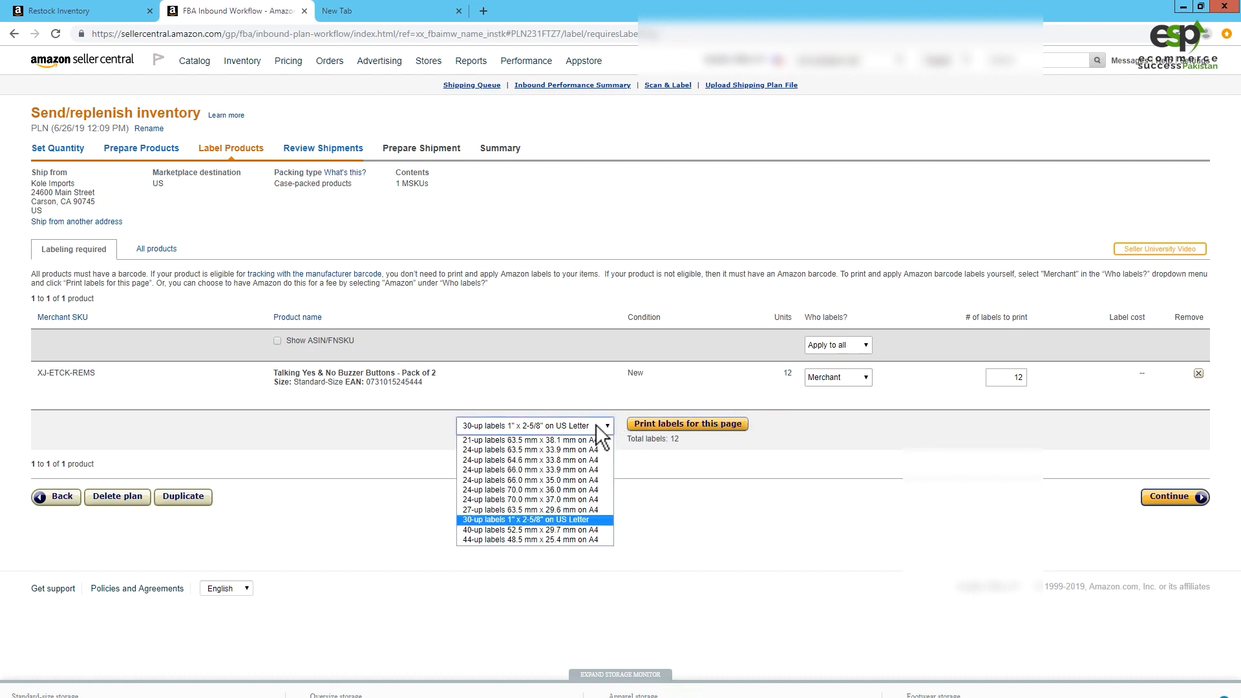
{"action": "left_click", "coordinate": [412, 425]}
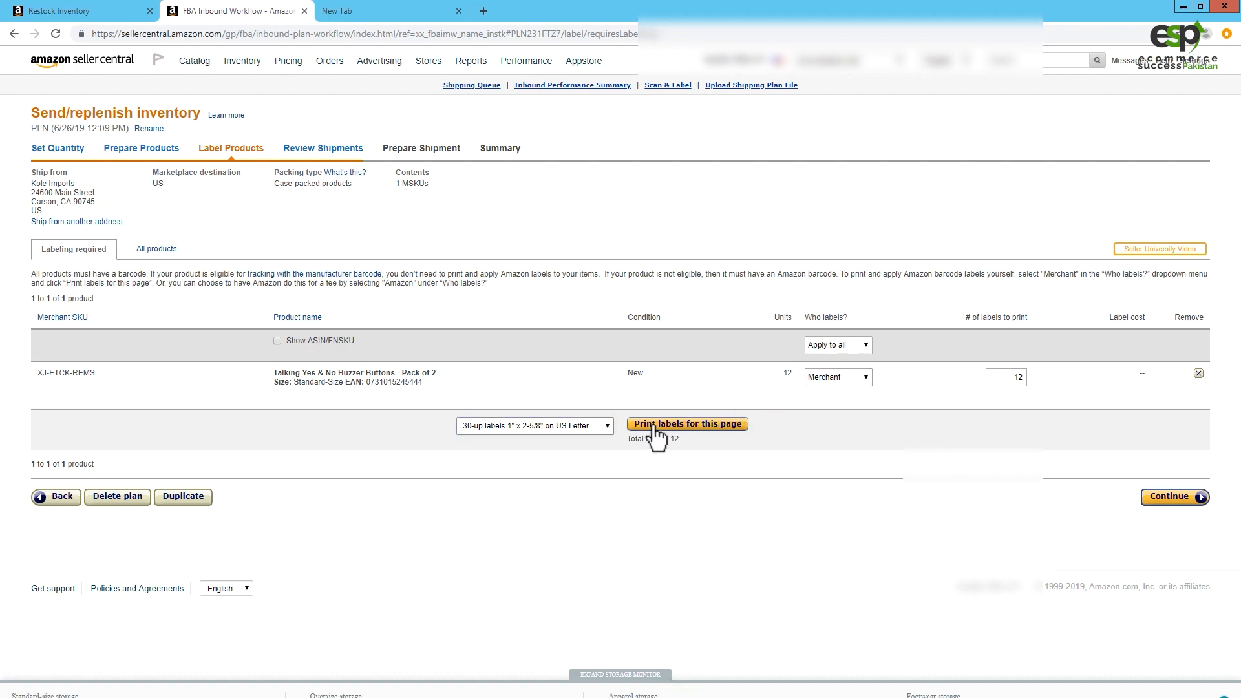
{"action": "left_click", "coordinate": [655, 423]}
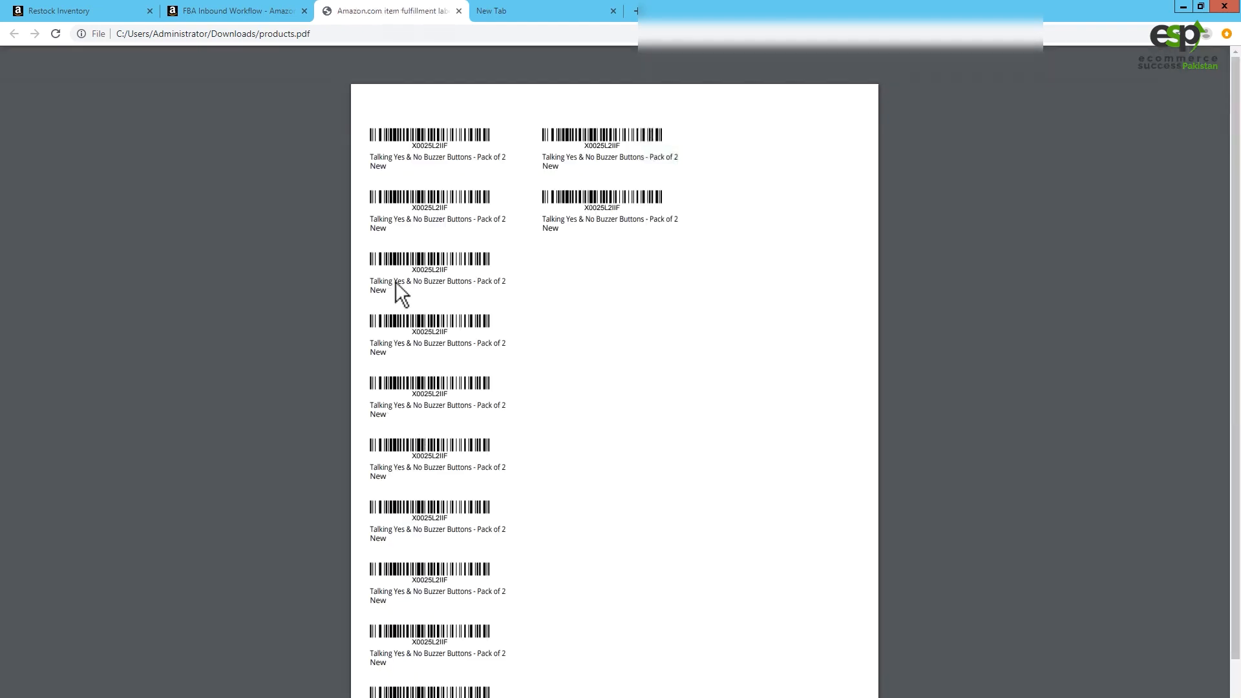
{"action": "scroll", "coordinate": [493, 272], "scroll_direction": "down", "scroll_amount": 1}
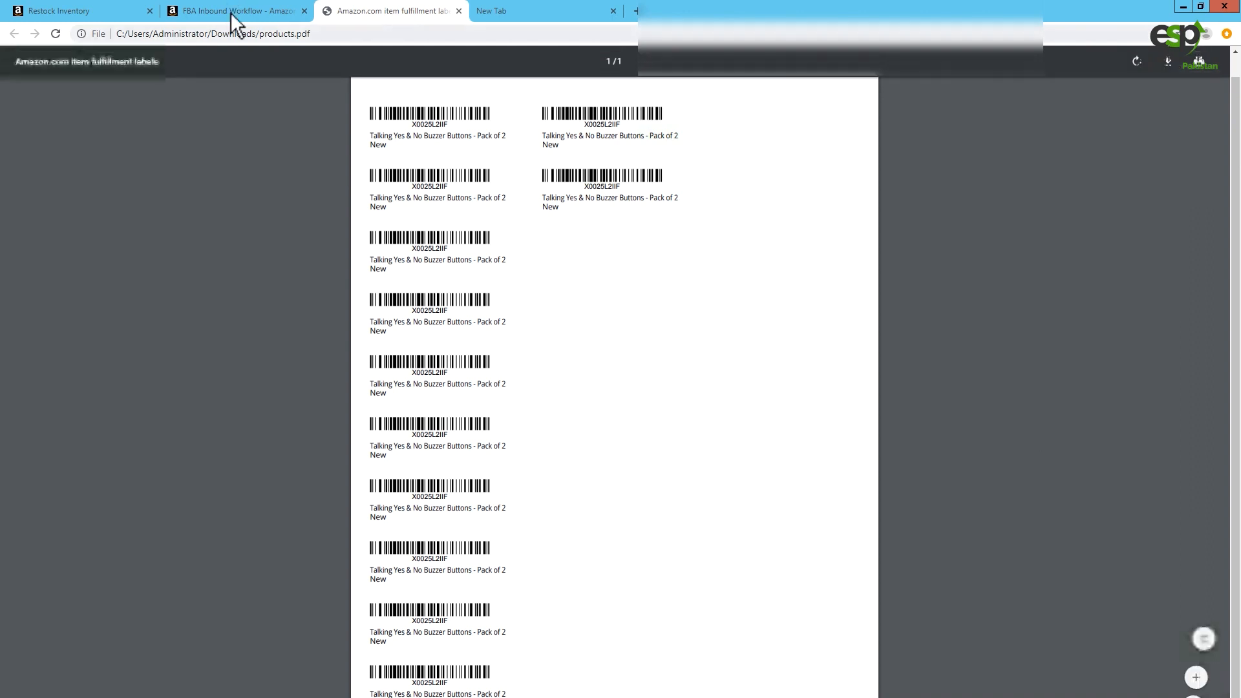
{"action": "left_click", "coordinate": [231, 13]}
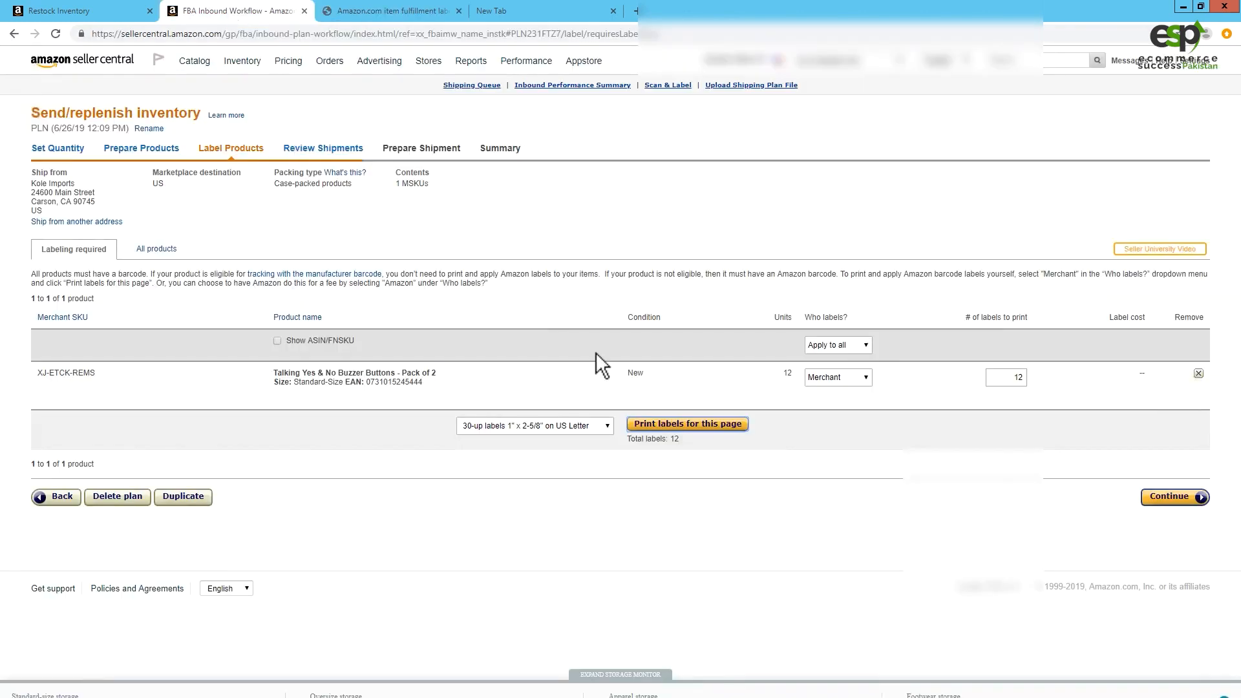
Assign the product's labeling to Amazon, check the cost per unit, and continue to the shipment review
{"action": "left_click", "coordinate": [832, 376]}
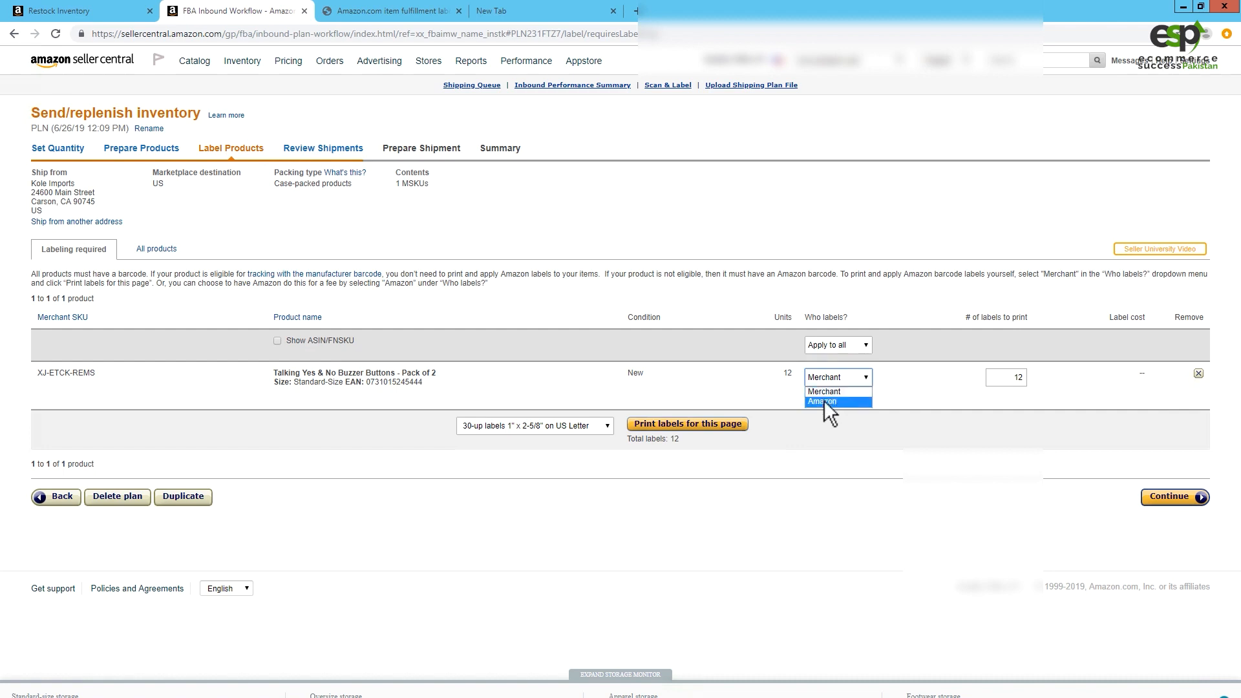
{"action": "left_click", "coordinate": [823, 401]}
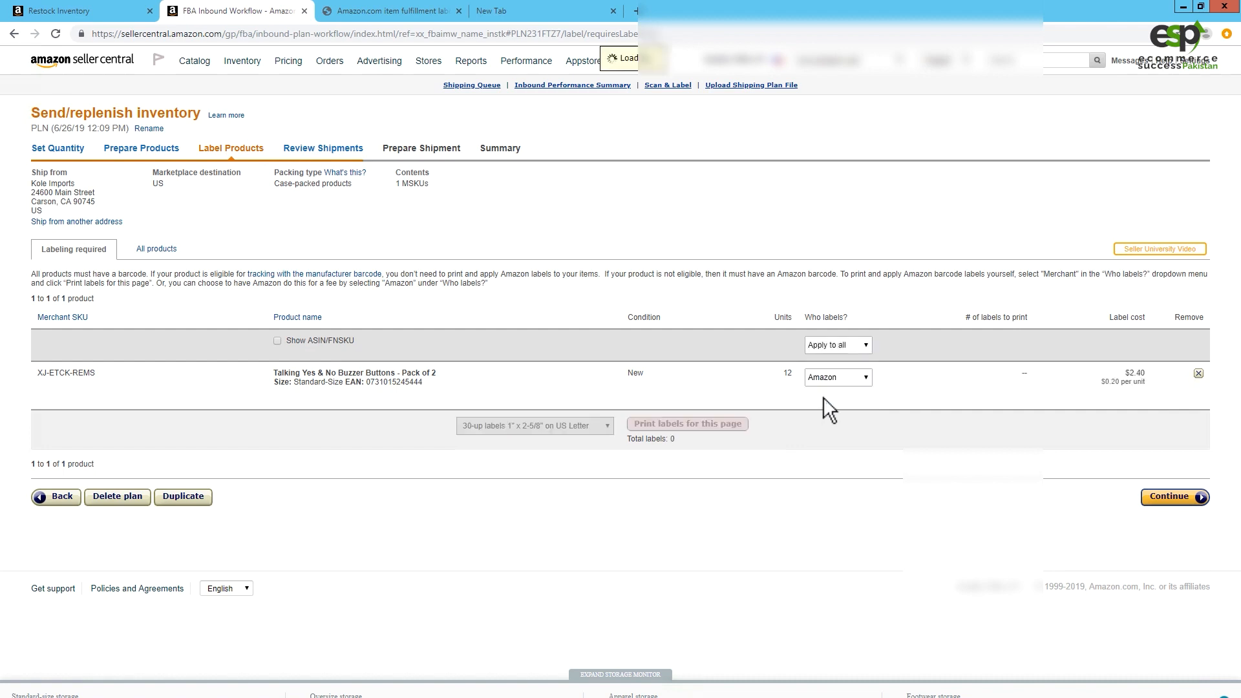
{"action": "left_click_drag", "start_coordinate": [1137, 383], "coordinate": [1093, 381]}
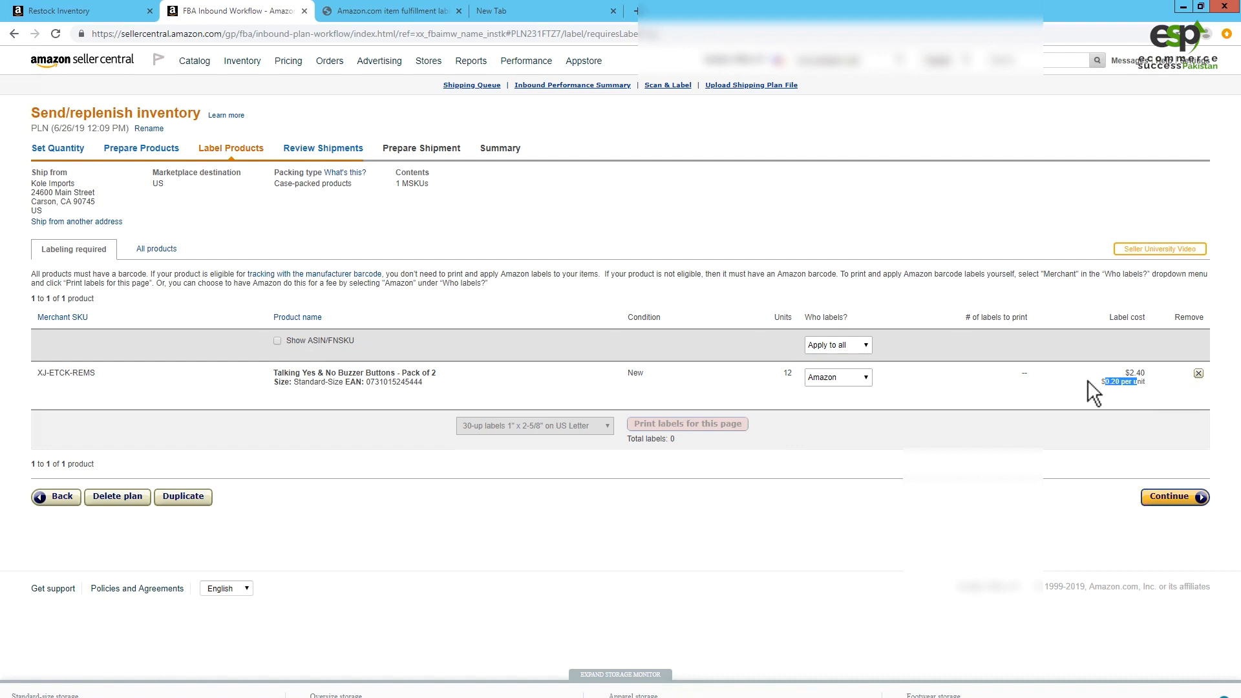
{"action": "left_click", "coordinate": [1087, 382]}
{"action": "left_click", "coordinate": [1161, 496]}
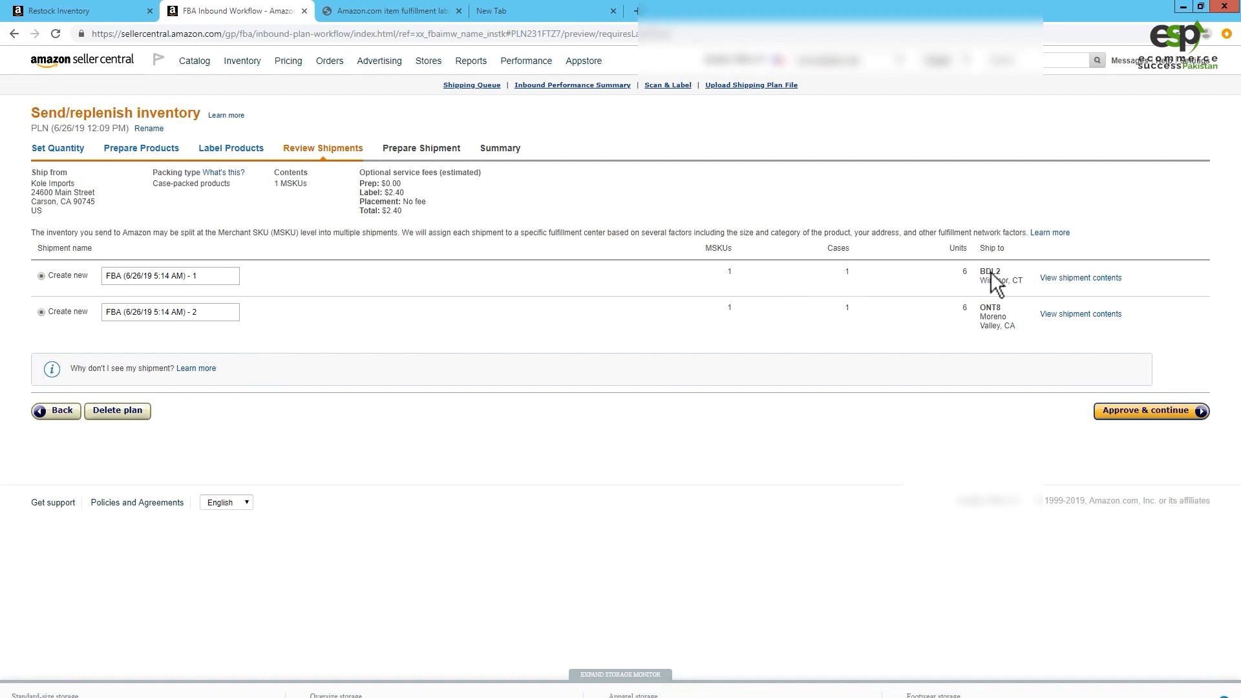
Approve the two proposed shipments under their default names and start working on the one going to BDL2 in Windsor, CT
{"action": "left_click_drag", "start_coordinate": [979, 271], "coordinate": [1016, 280]}
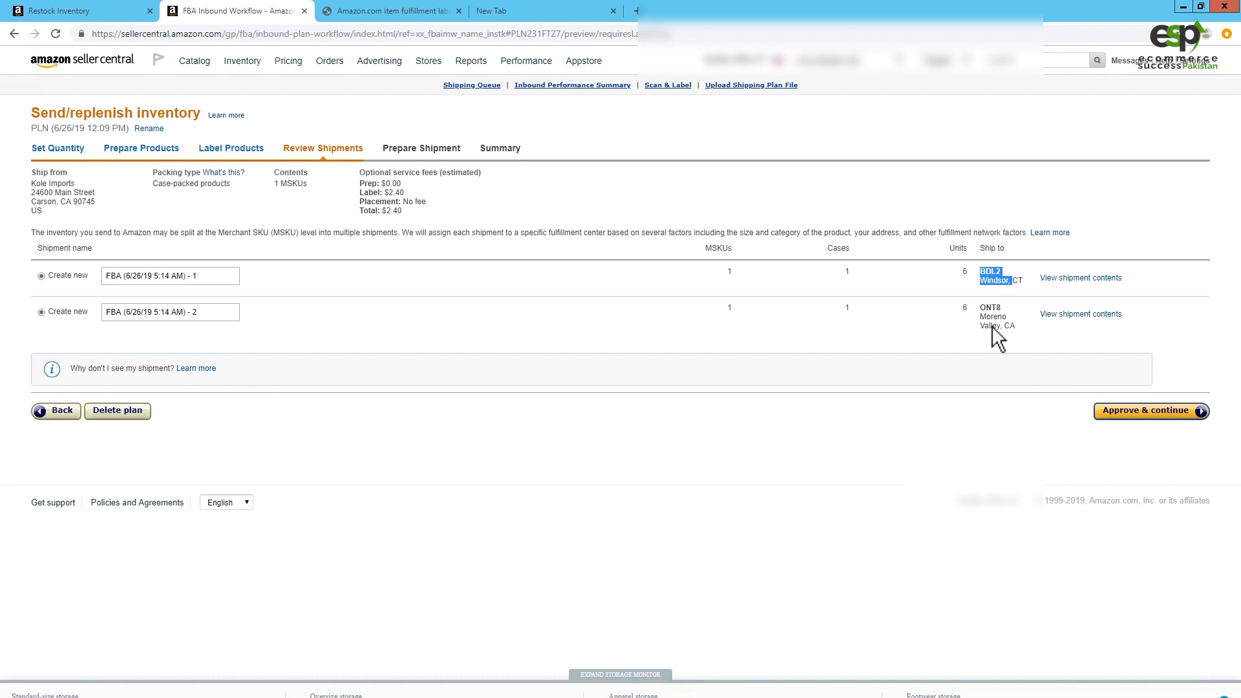
{"action": "left_click_drag", "start_coordinate": [986, 316], "coordinate": [1016, 326]}
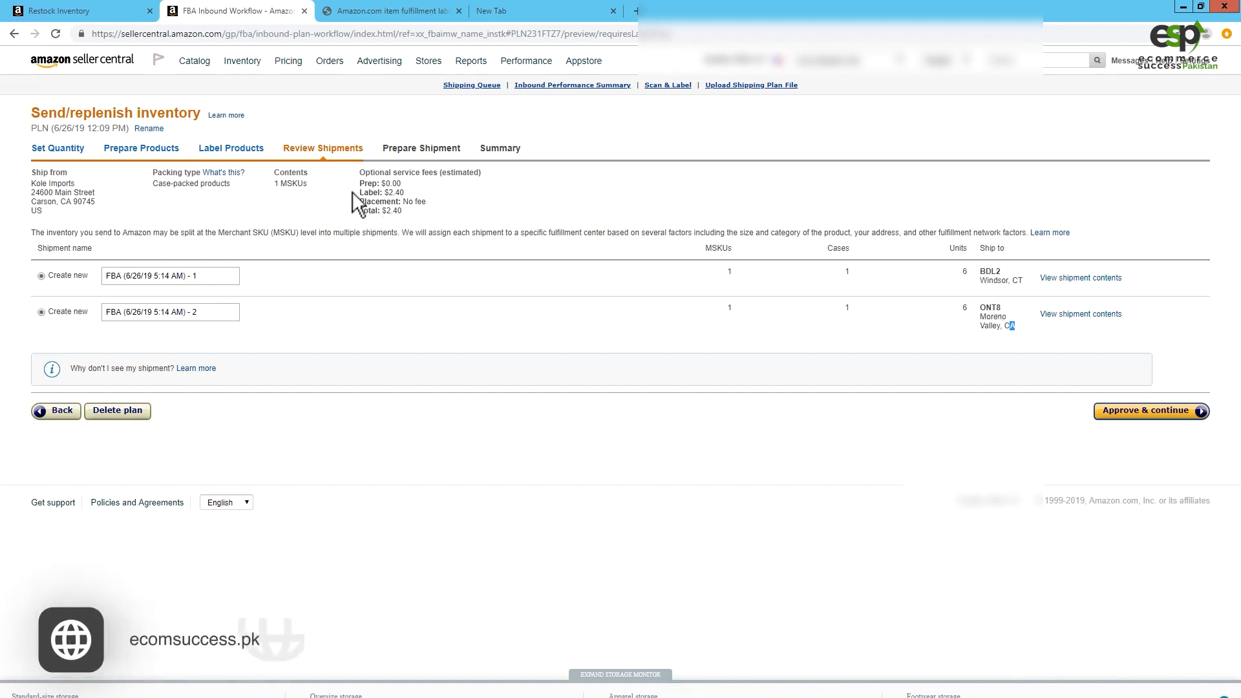
{"action": "left_click_drag", "start_coordinate": [362, 193], "coordinate": [425, 202]}
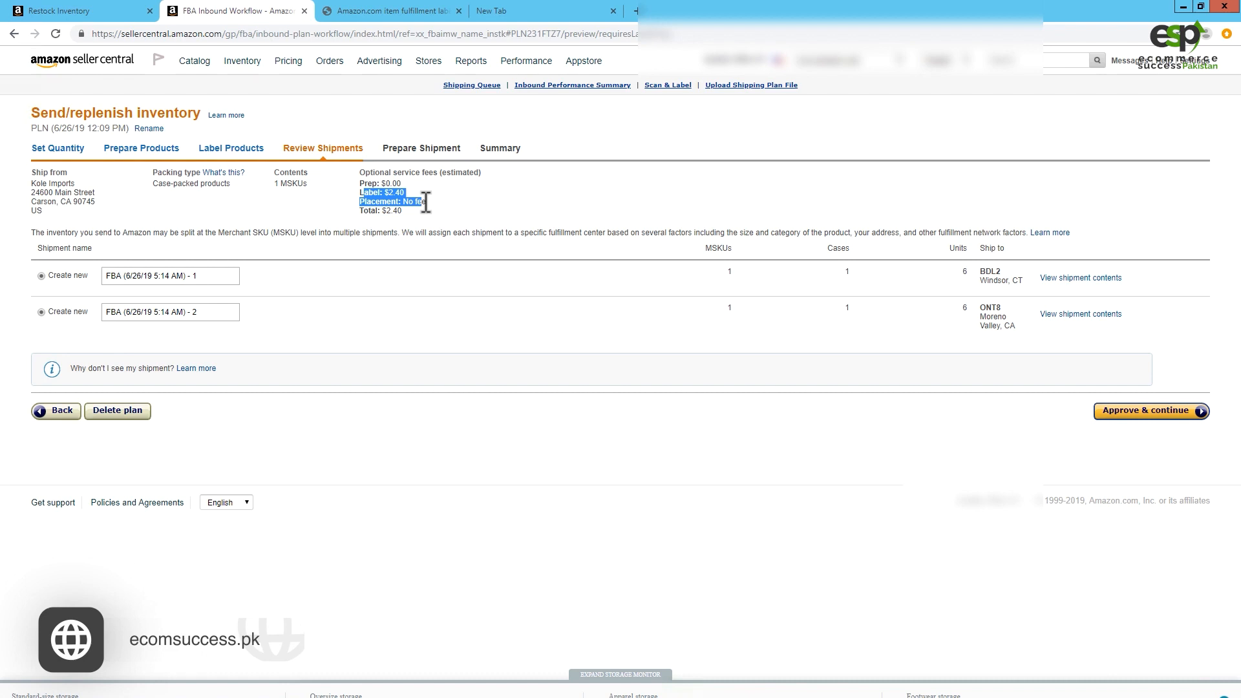
{"action": "double_click", "coordinate": [420, 202]}
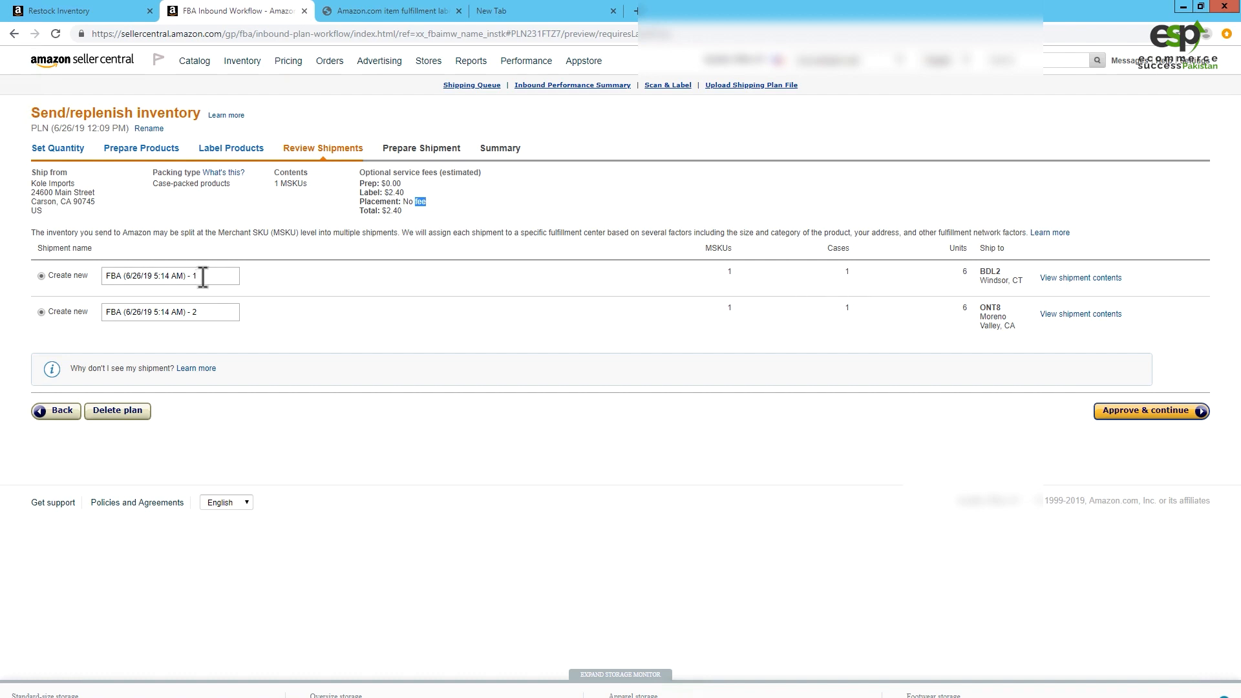
{"action": "left_click", "coordinate": [316, 276]}
{"action": "left_click_drag", "start_coordinate": [214, 276], "coordinate": [99, 284]}
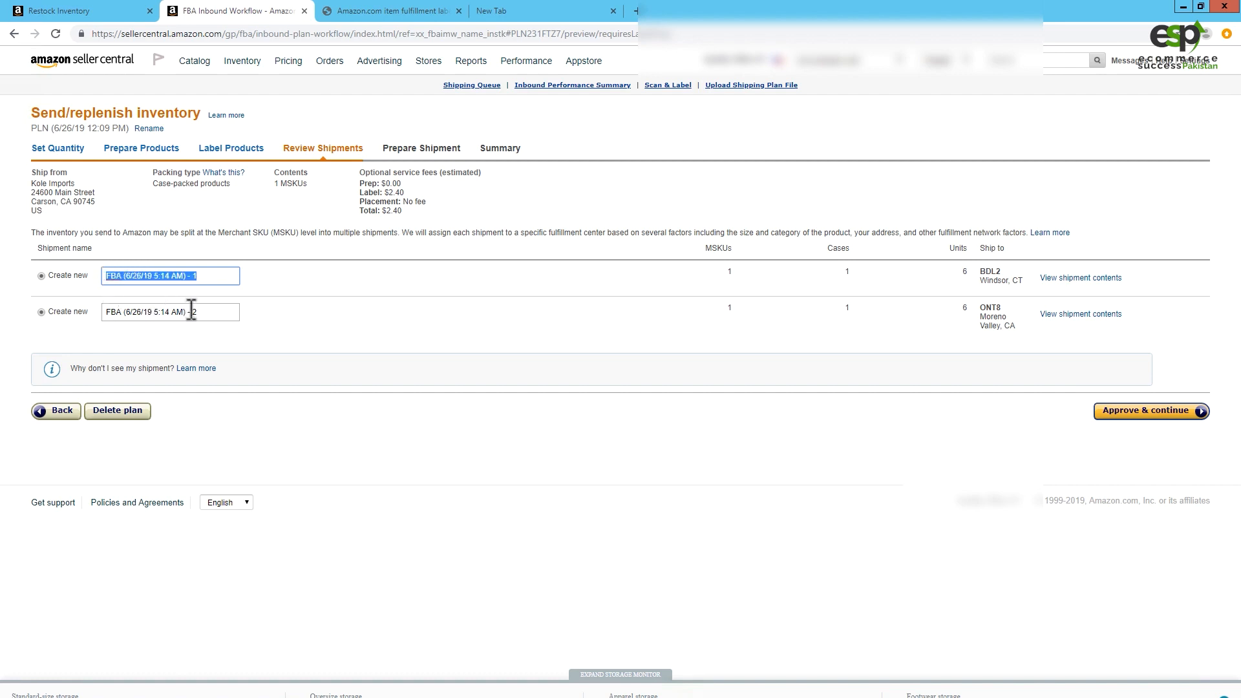
{"action": "left_click_drag", "start_coordinate": [208, 309], "coordinate": [105, 308]}
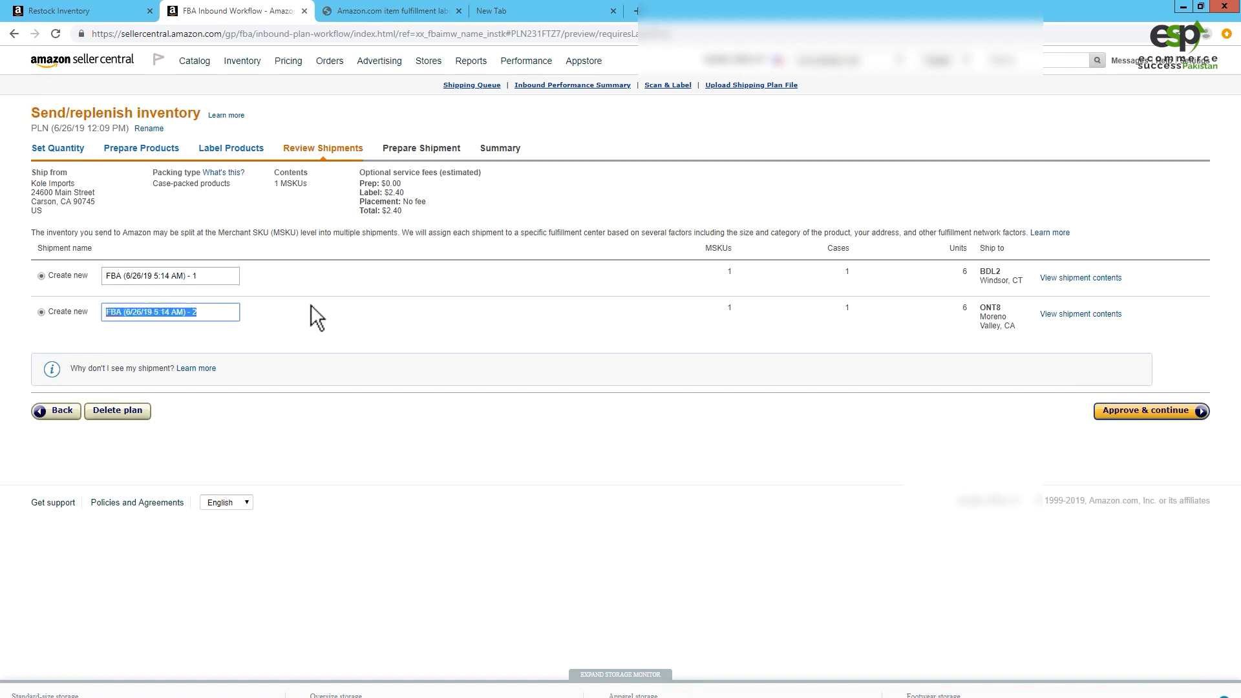
{"action": "left_click", "coordinate": [1127, 409]}
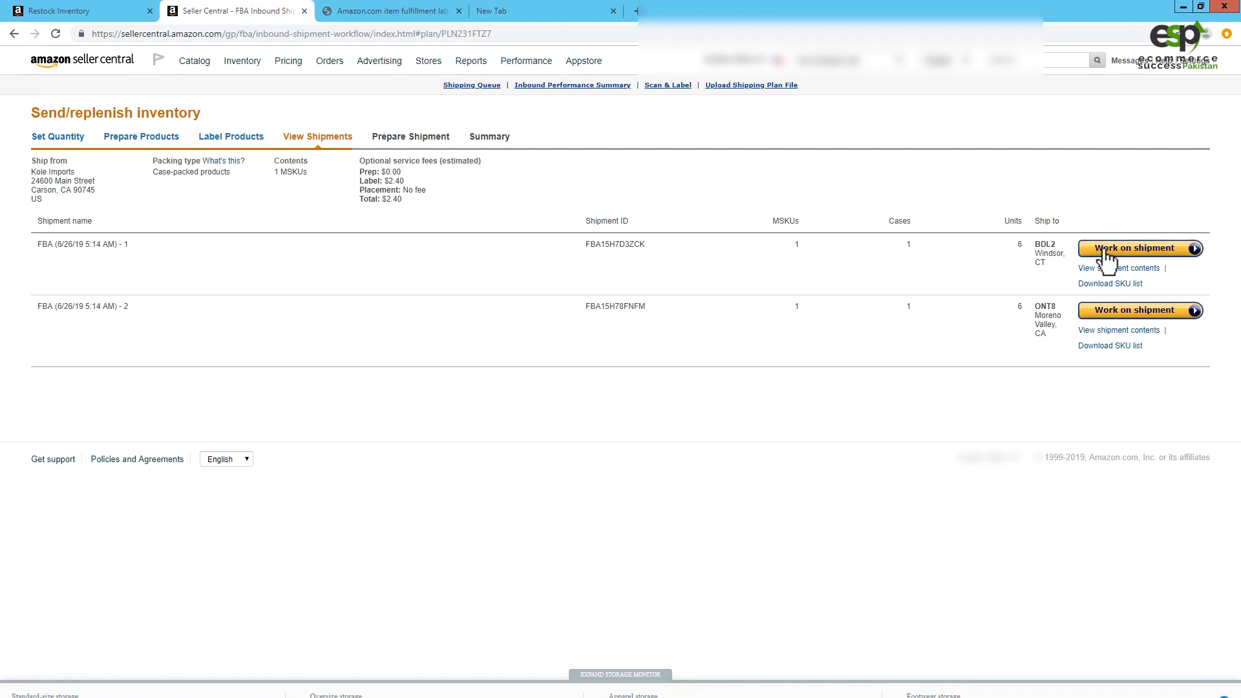
{"action": "left_click", "coordinate": [1132, 252]}
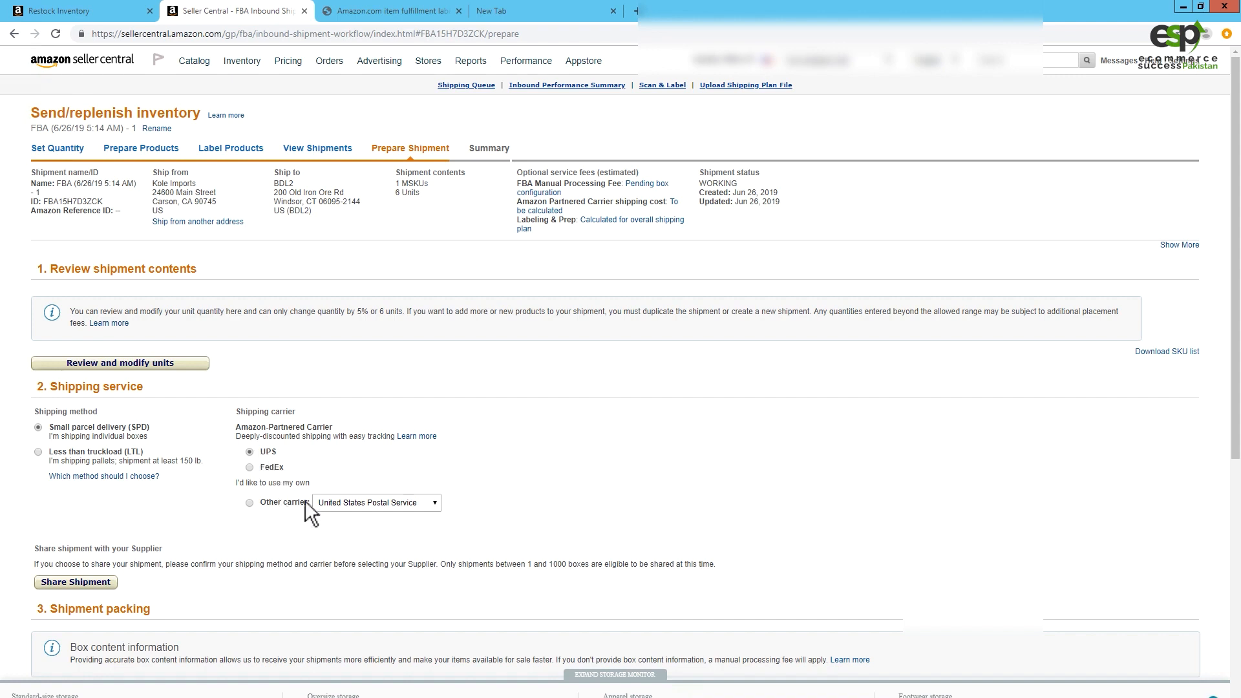
Check which non-partnered carriers are offered and review the shipment's ship-from and ship-to details
{"action": "left_click", "coordinate": [347, 502]}
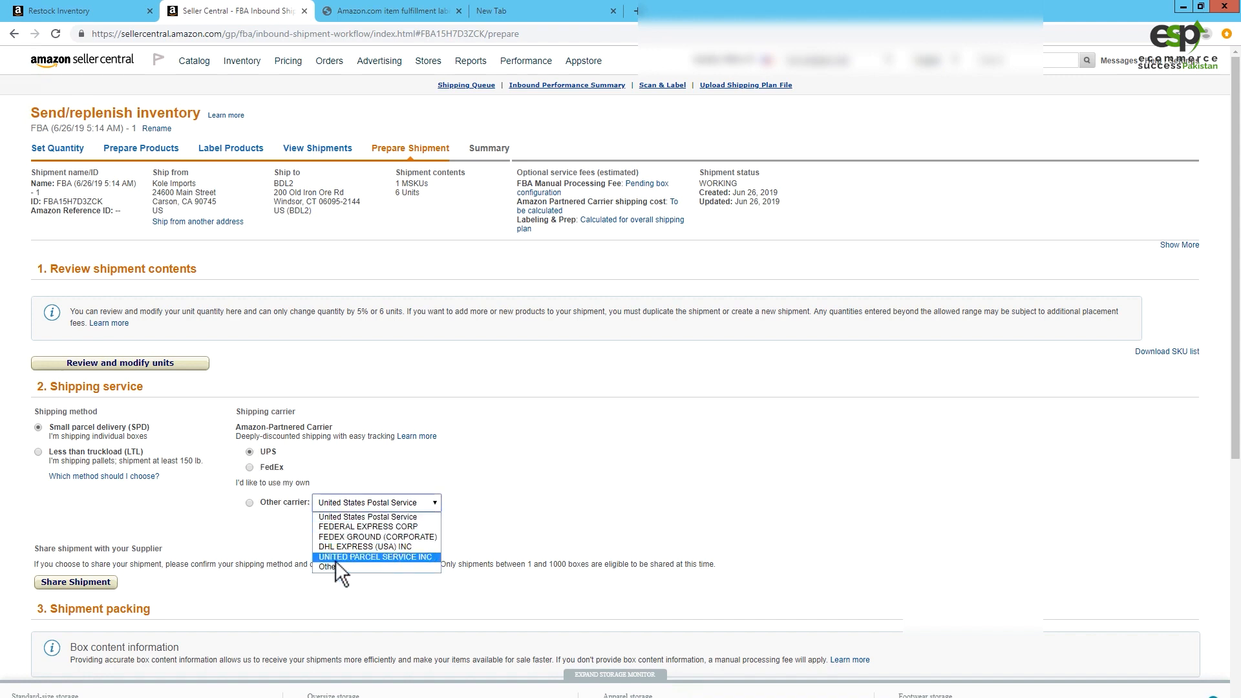
{"action": "left_click", "coordinate": [445, 468]}
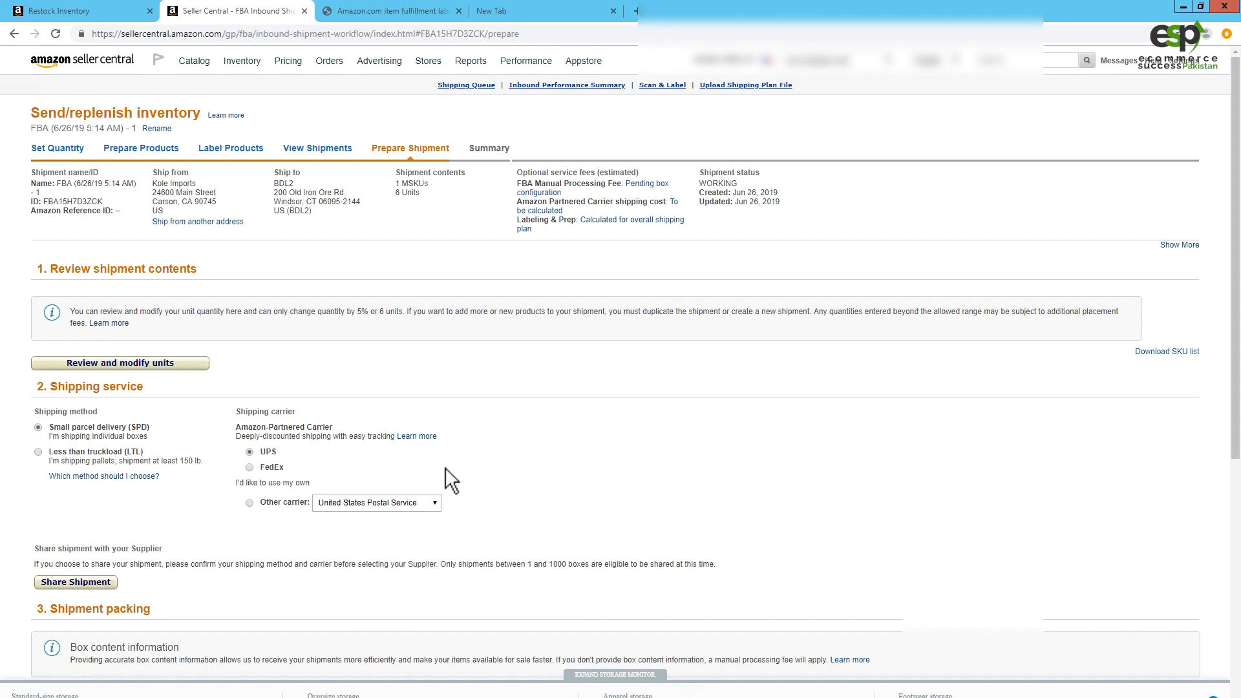
{"action": "left_click", "coordinate": [367, 505]}
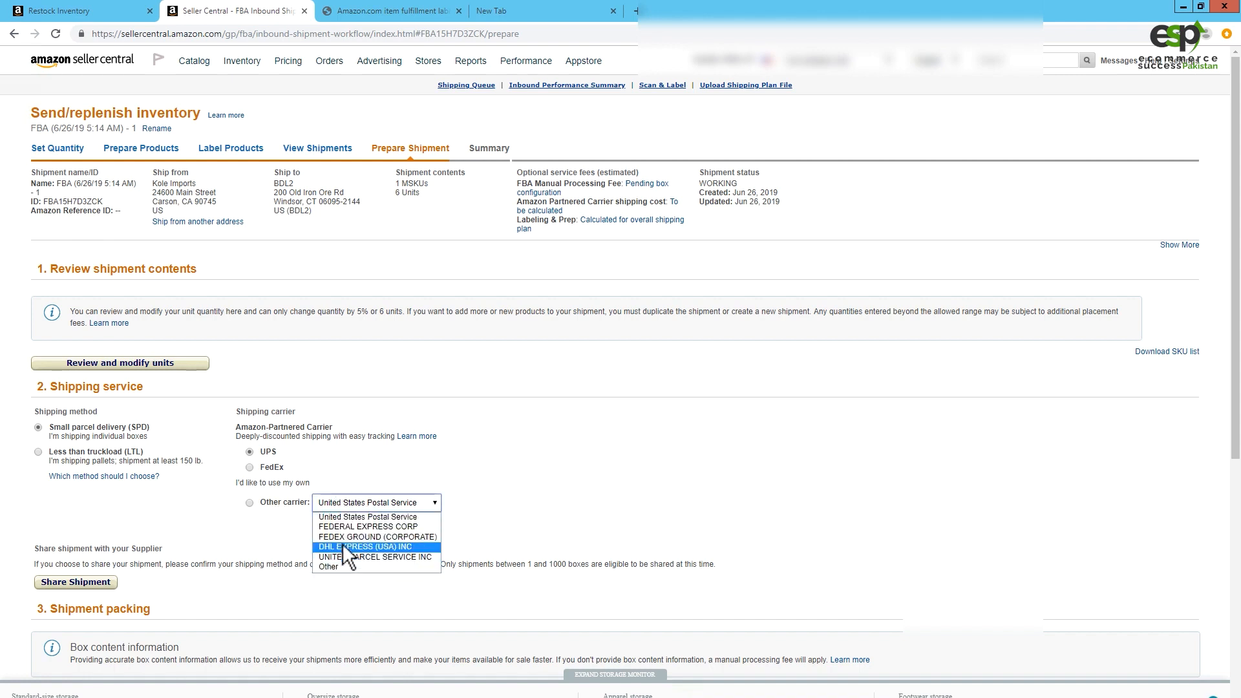
{"action": "left_click", "coordinate": [522, 503]}
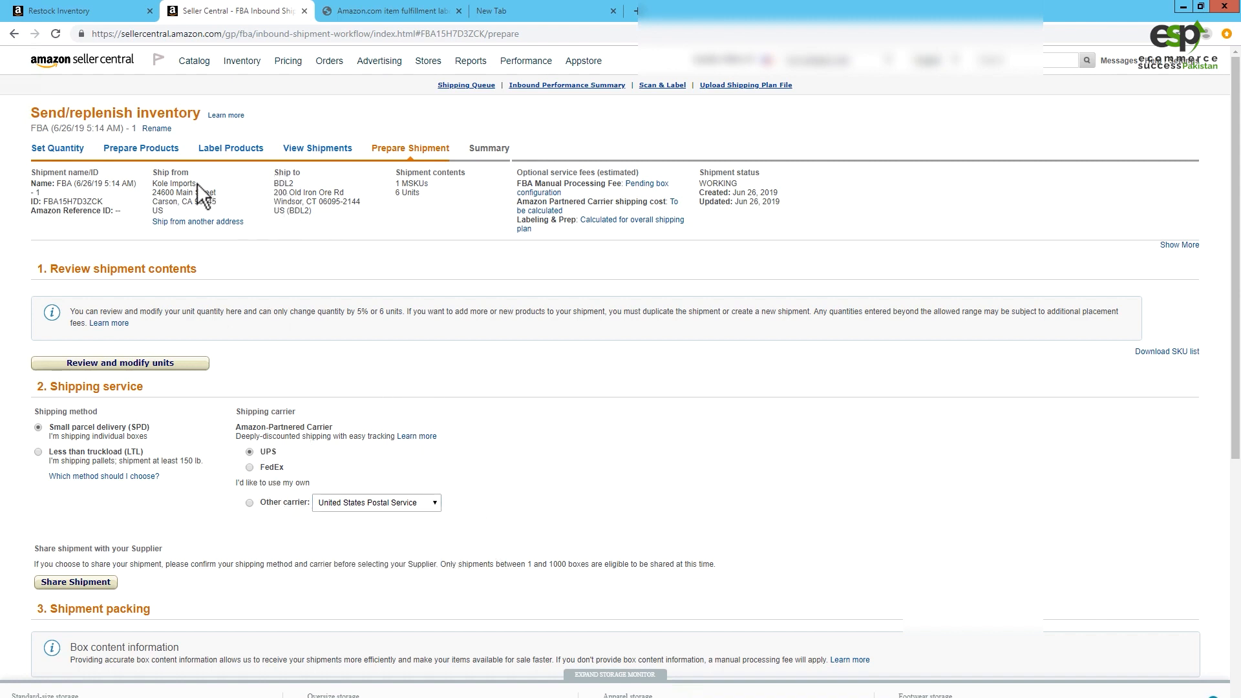
{"action": "left_click_drag", "start_coordinate": [164, 185], "coordinate": [400, 208]}
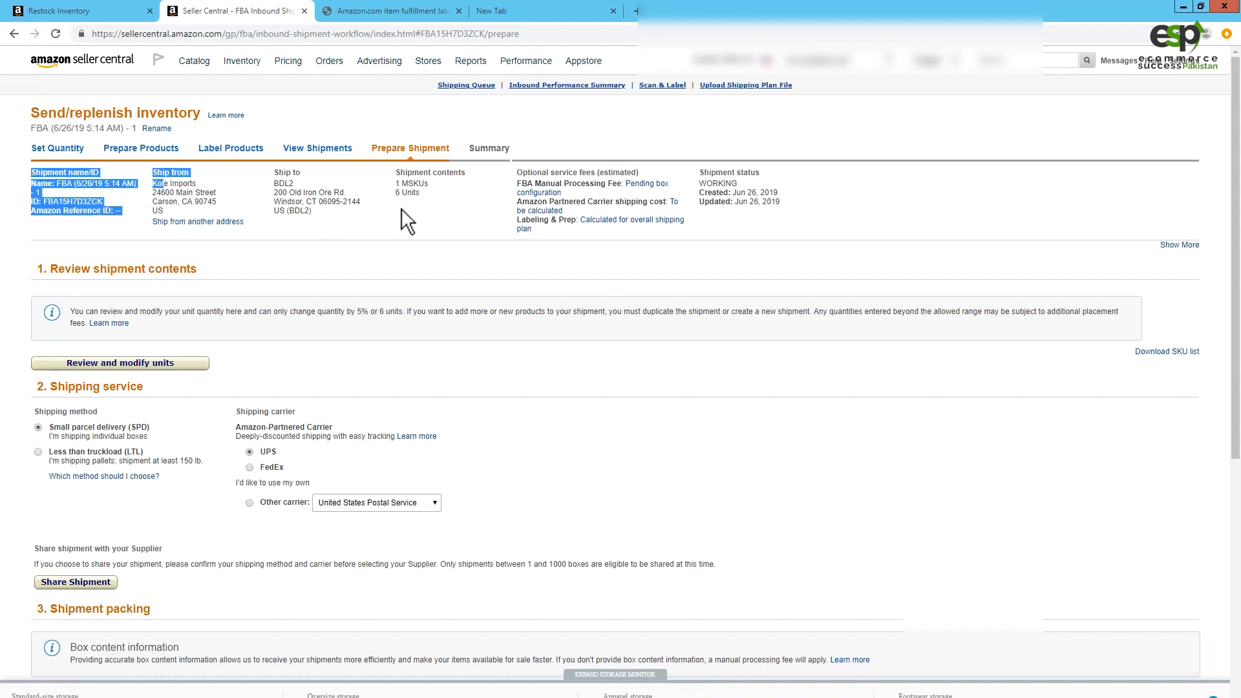
{"action": "left_click", "coordinate": [372, 314]}
Set the shipment packing to Everything in one box
{"action": "scroll", "coordinate": [371, 298], "scroll_direction": "down", "scroll_amount": 3}
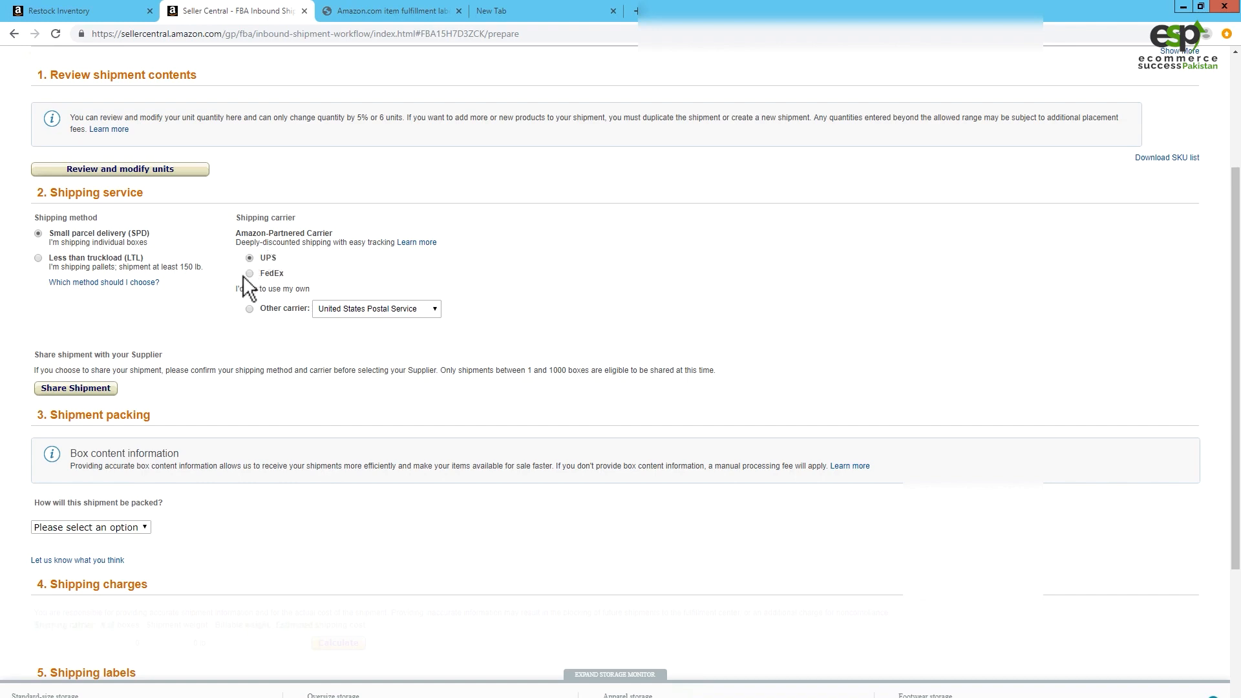
{"action": "scroll", "coordinate": [97, 469], "scroll_direction": "down", "scroll_amount": 3}
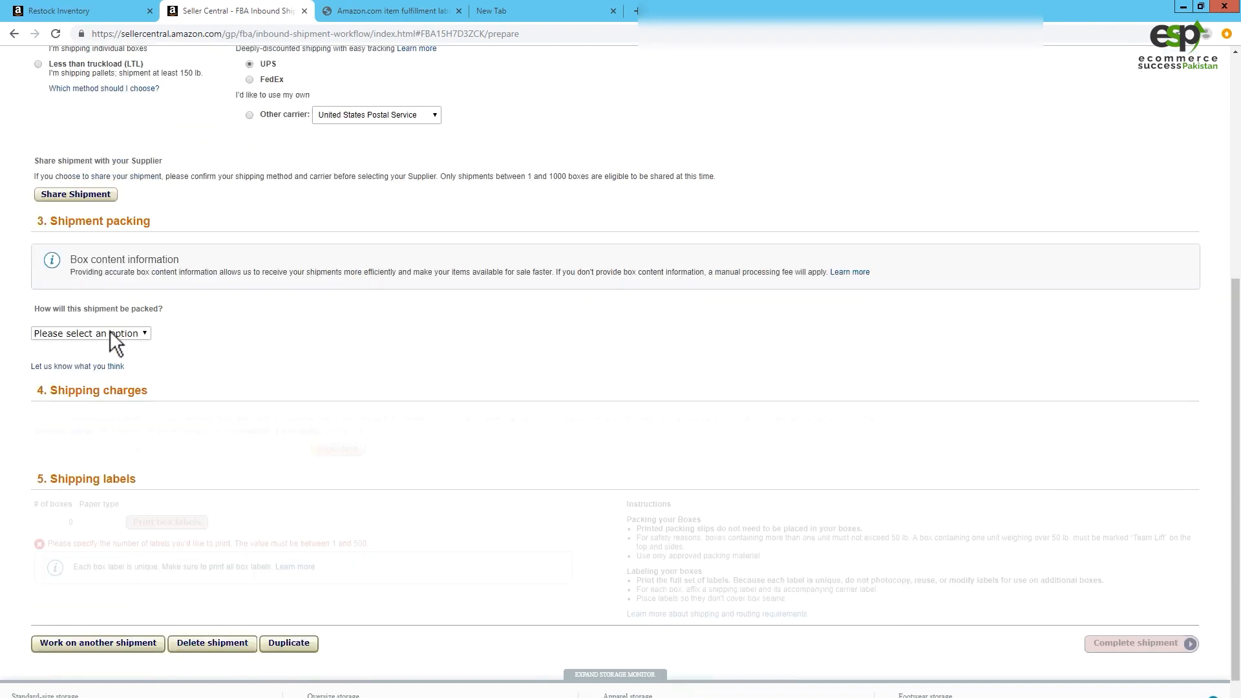
{"action": "left_click", "coordinate": [110, 333]}
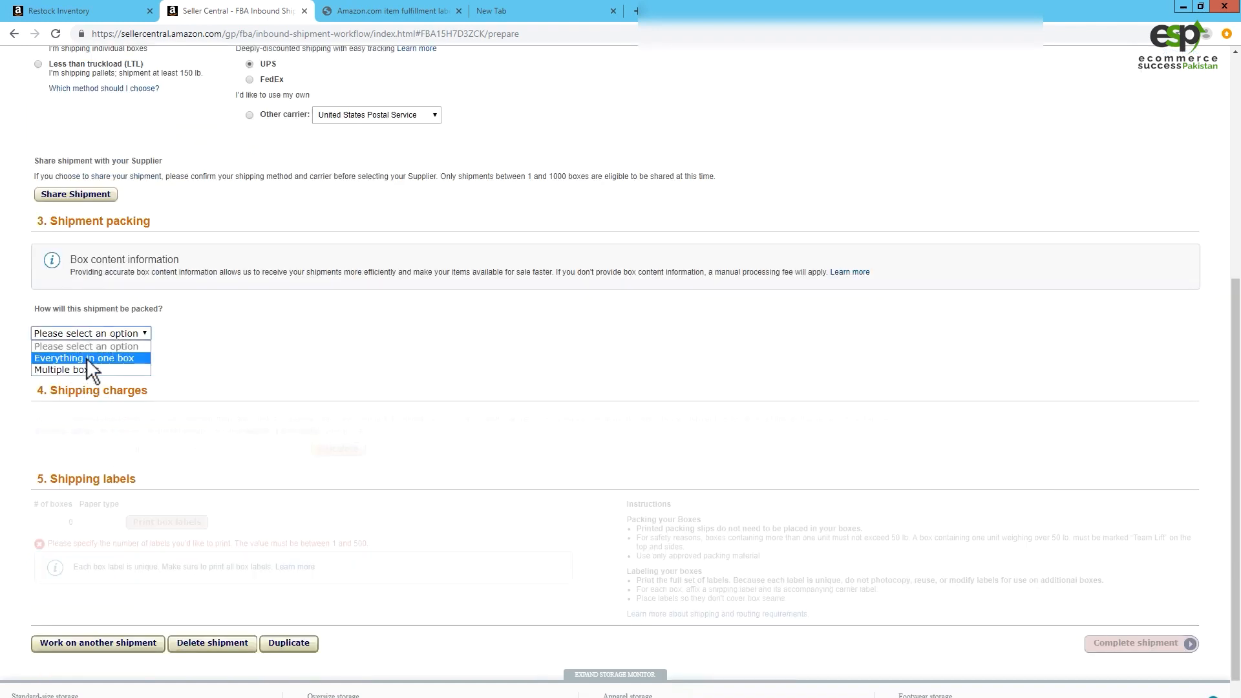
{"action": "left_click", "coordinate": [90, 359]}
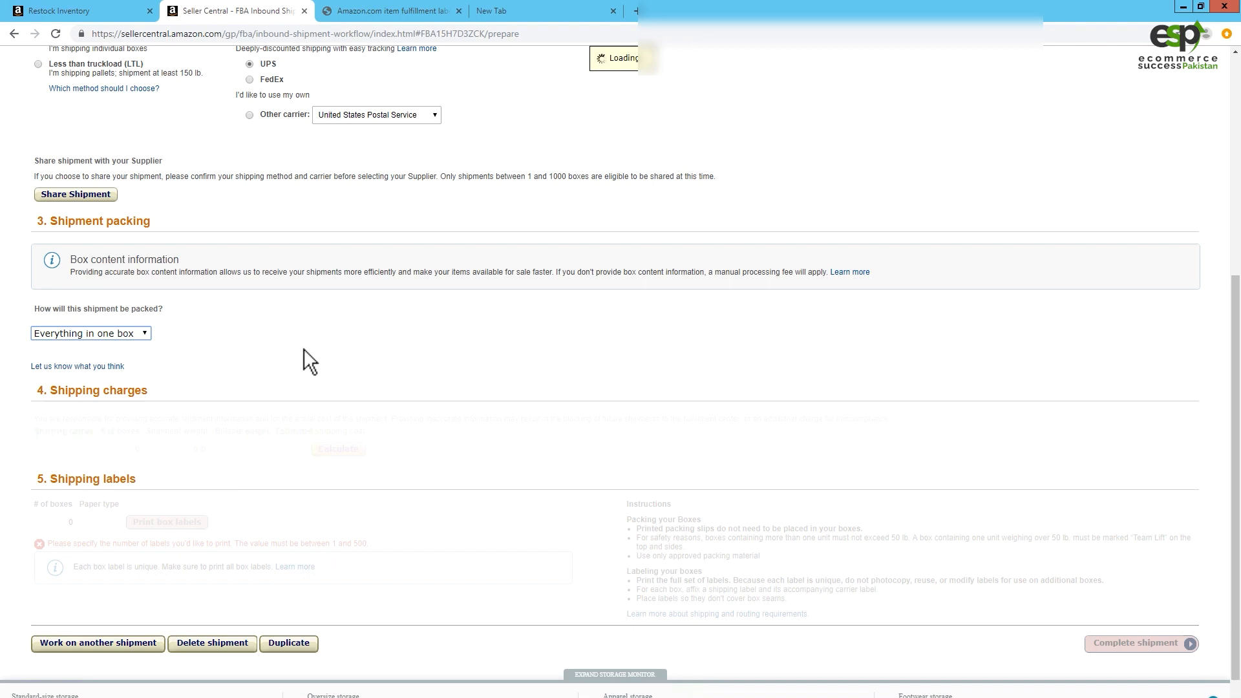
{"action": "scroll", "coordinate": [304, 348], "scroll_direction": "up", "scroll_amount": 3}
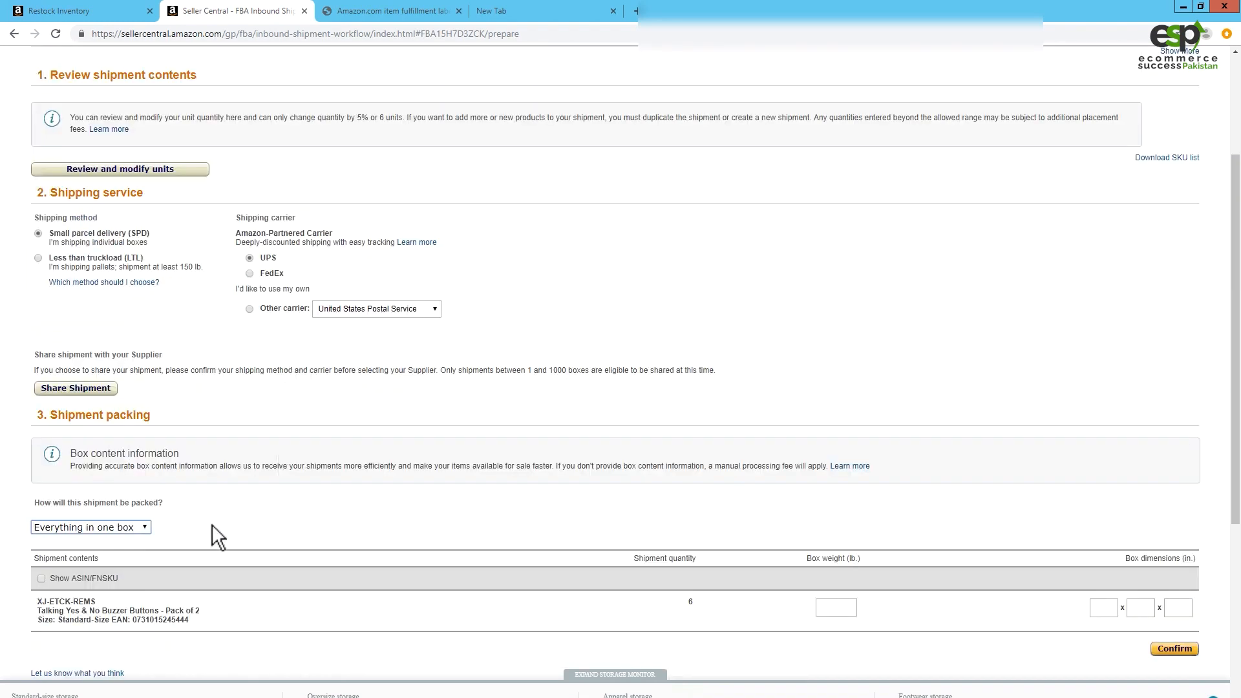
Enter a box weight of 3 lb and box dimensions of 9 x 9 x 9 in, and confirm the box information
{"action": "left_click", "coordinate": [829, 608]}
{"action": "left_click", "coordinate": [1095, 607]}
{"action": "type", "text": "9"}
{"action": "left_click", "coordinate": [1140, 609]}
{"action": "type", "text": "9"}
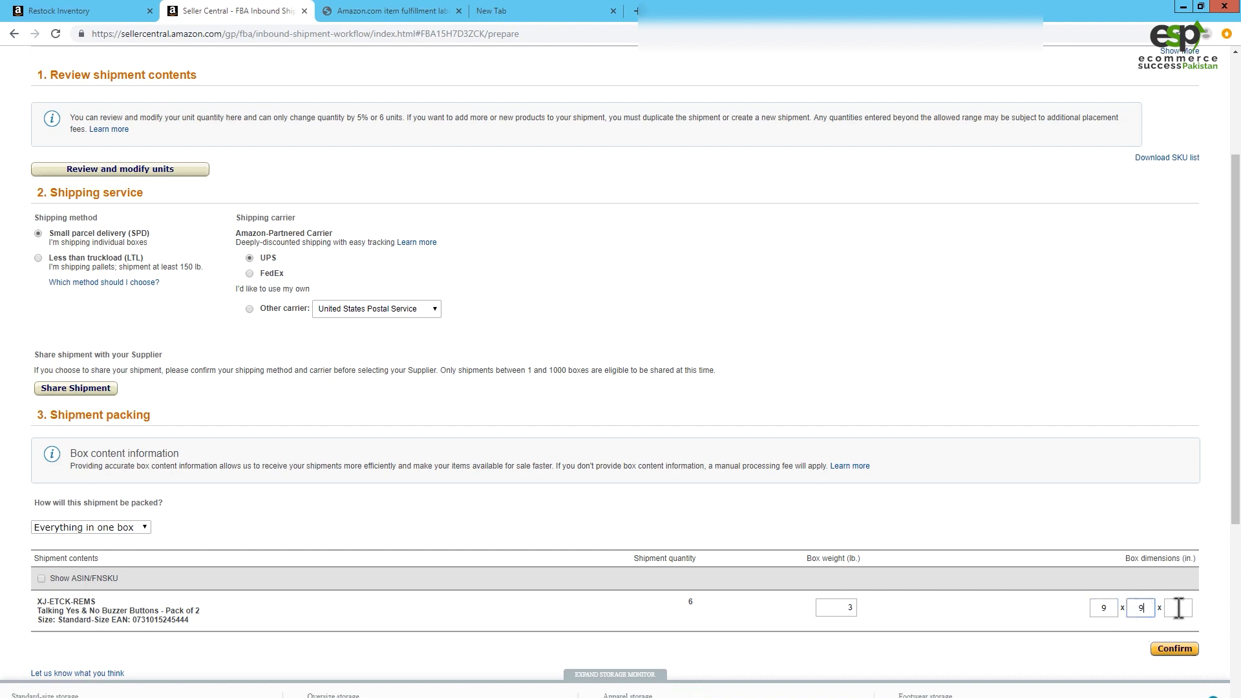
{"action": "left_click", "coordinate": [1176, 608]}
{"action": "type", "text": "9"}
{"action": "left_click", "coordinate": [1172, 648]}
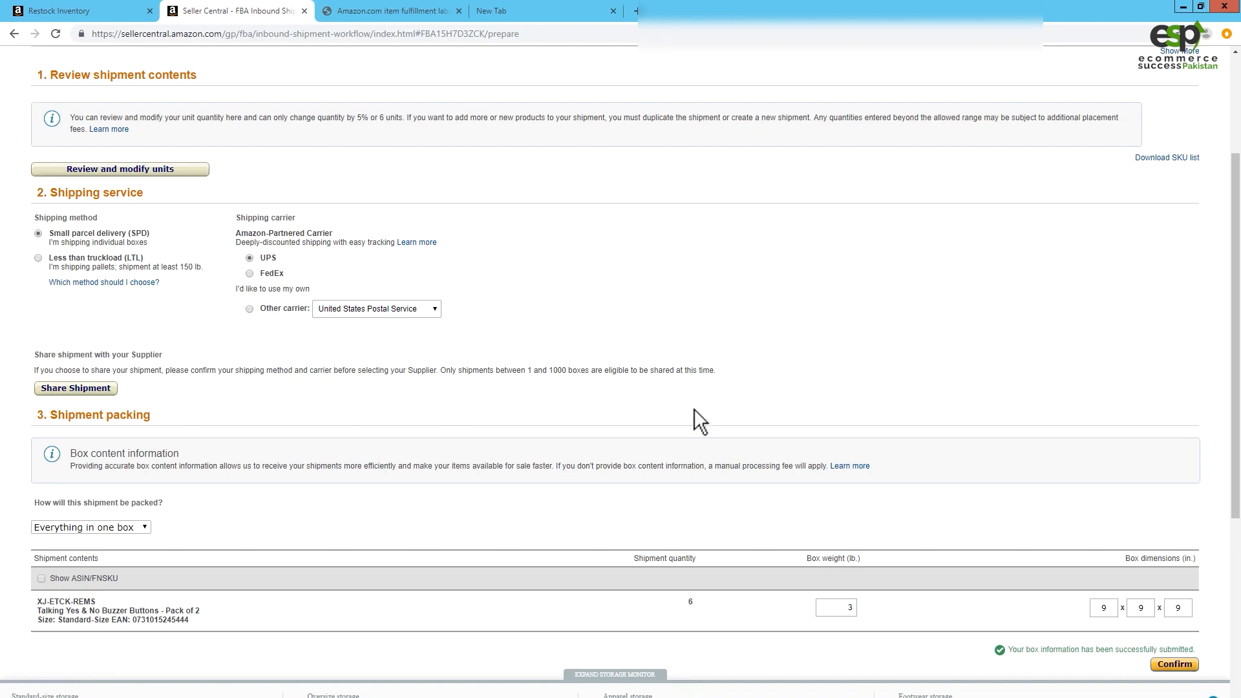
Calculate the UPS shipping charges for the box and check the estimated shipping cost
{"action": "scroll", "coordinate": [451, 363], "scroll_direction": "down", "scroll_amount": 3}
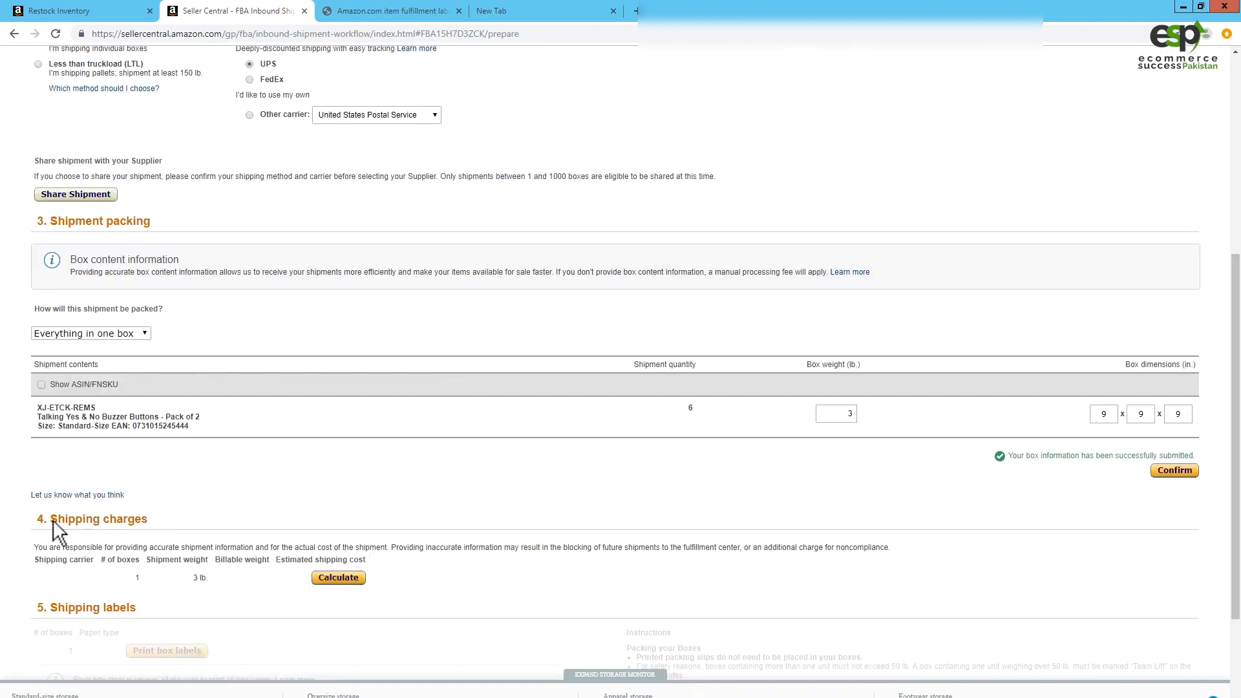
{"action": "left_click_drag", "start_coordinate": [51, 519], "coordinate": [116, 520]}
{"action": "left_click_drag", "start_coordinate": [236, 578], "coordinate": [192, 577]}
{"action": "left_click", "coordinate": [330, 577]}
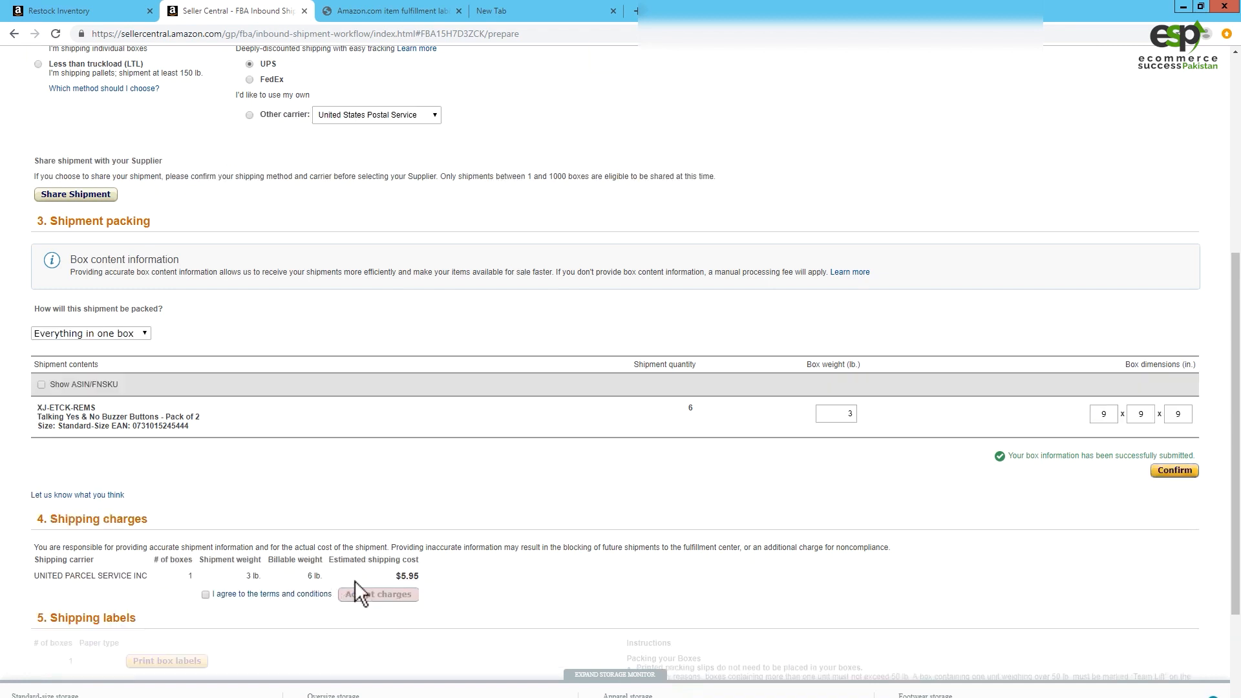
{"action": "double_click", "coordinate": [419, 577]}
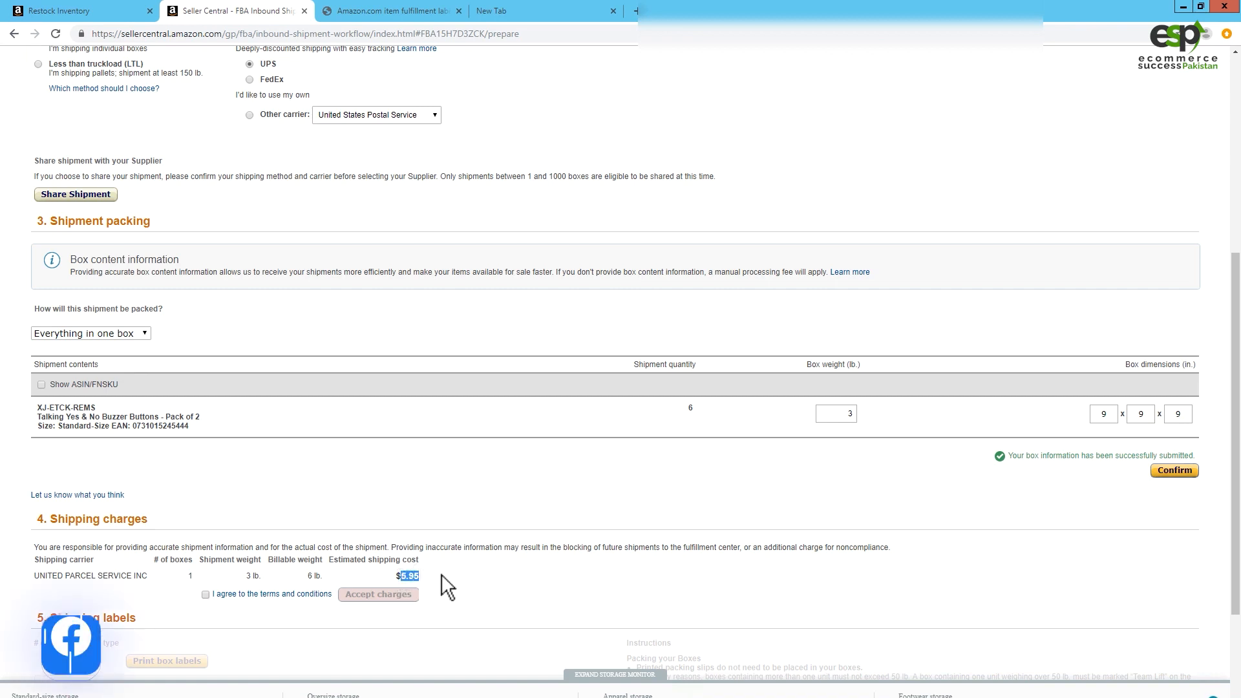
{"action": "left_click", "coordinate": [441, 574]}
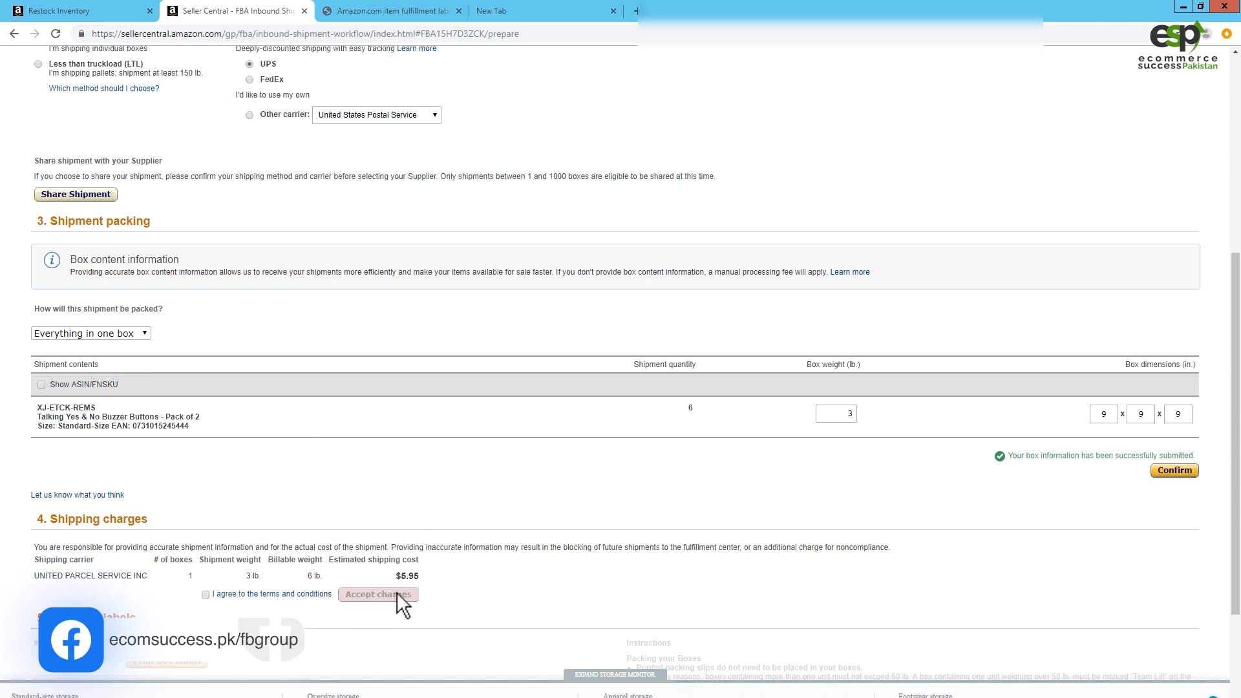
Change the Amazon-partnered carrier to FedEx and set the shipment packing to Multiple boxes
{"action": "left_click", "coordinate": [266, 80]}
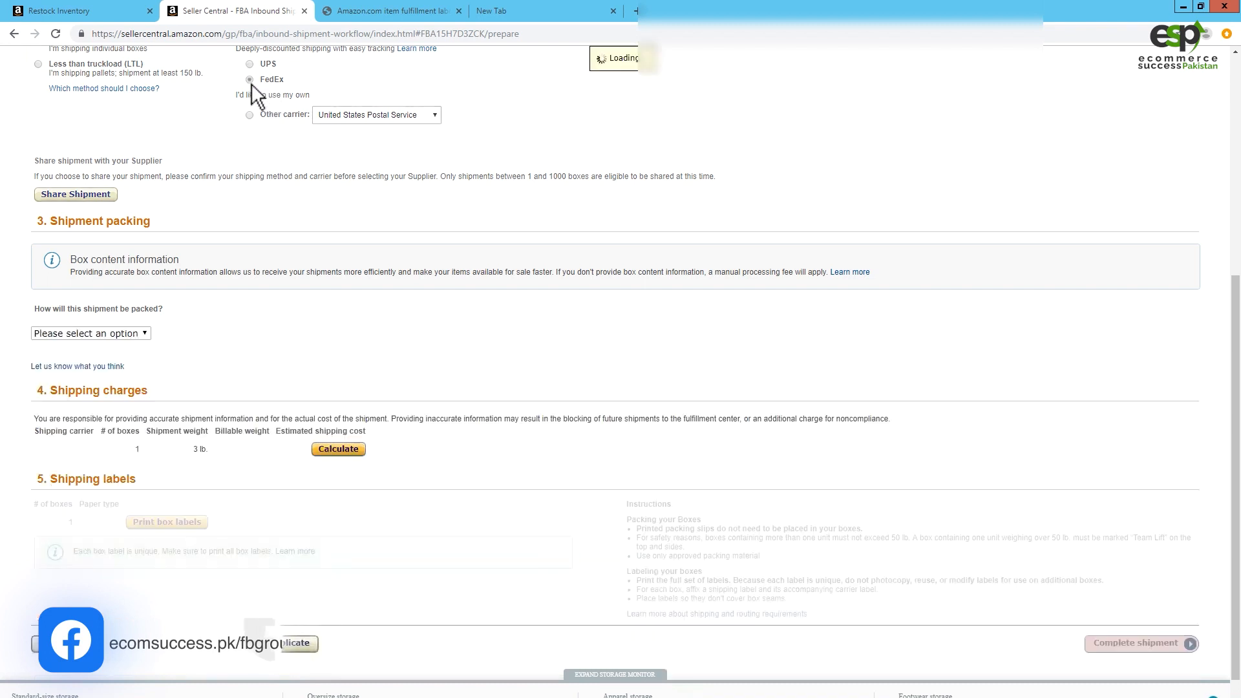
{"action": "left_click", "coordinate": [130, 336]}
{"action": "left_click", "coordinate": [83, 357]}
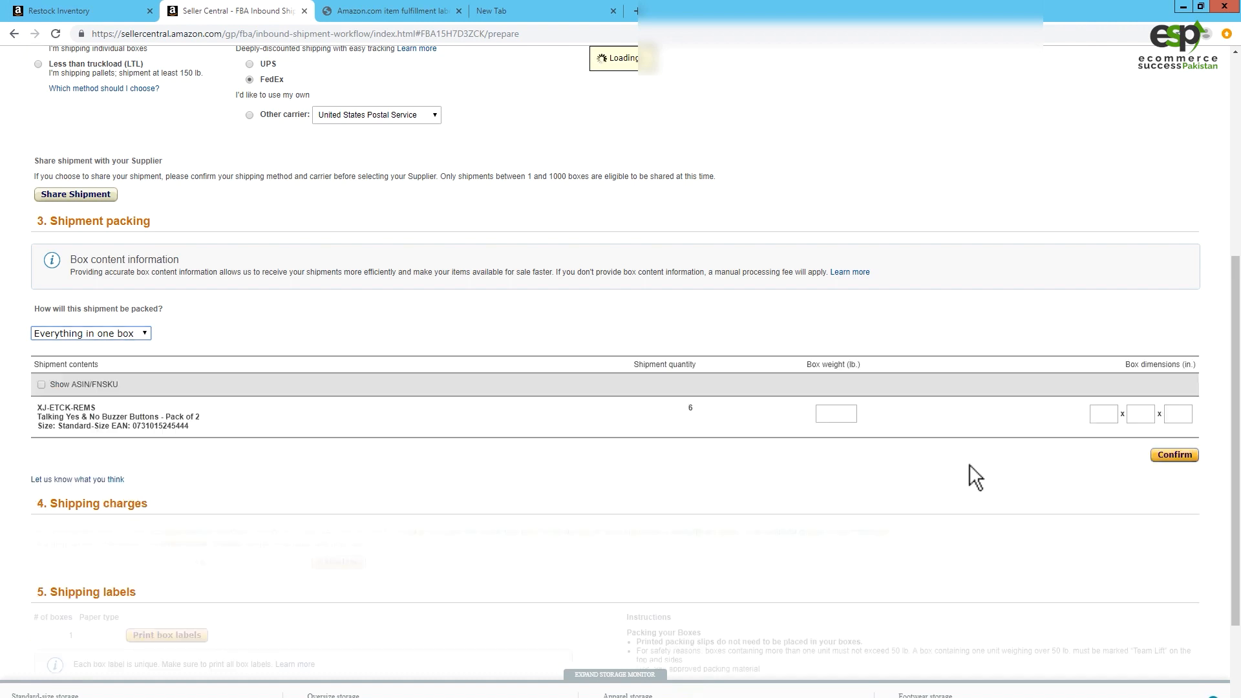
{"action": "key", "text": "Down"}
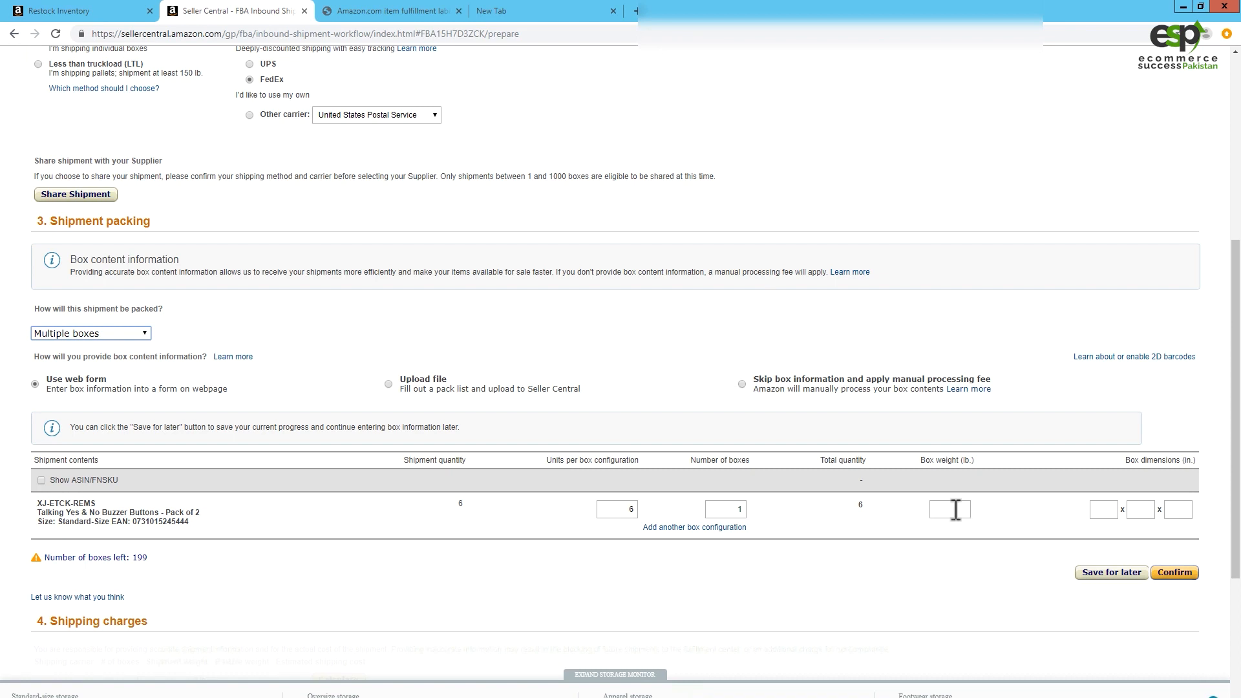
Enter a box weight of 3 lb and dimensions of 9 x 9 x 9 in for the multiple-box packing, and confirm it
{"action": "left_click", "coordinate": [955, 509]}
{"action": "left_click", "coordinate": [1093, 510]}
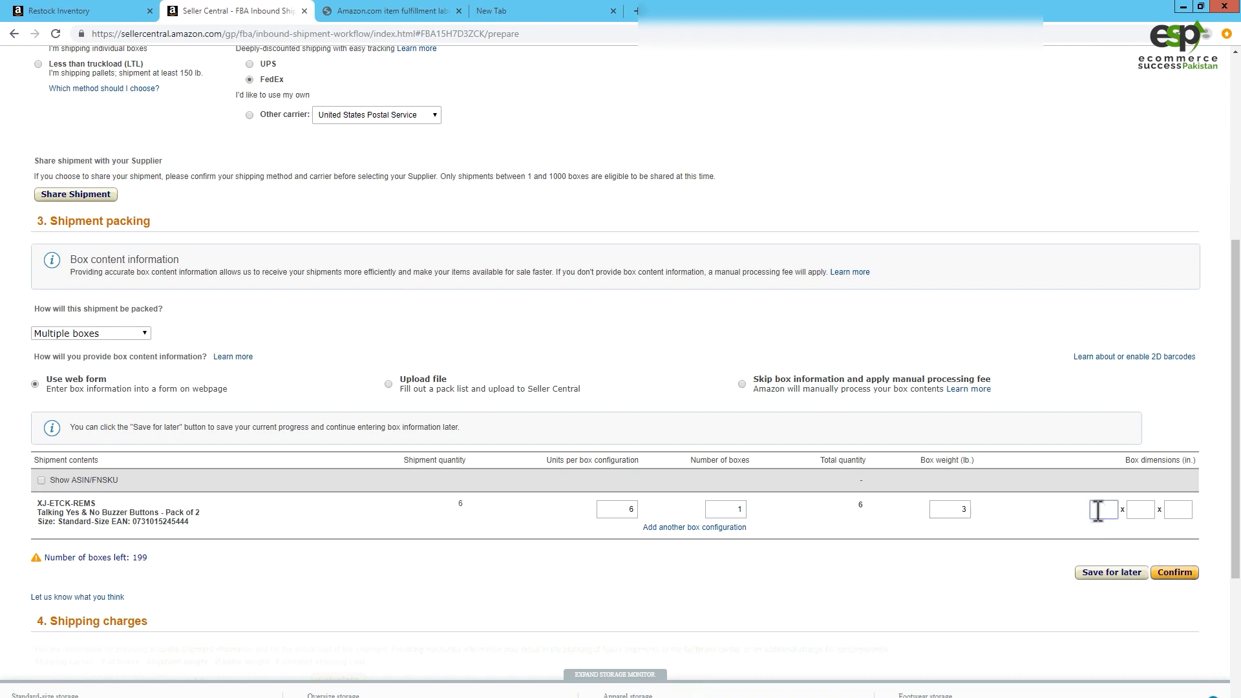
{"action": "type", "text": "9"}
{"action": "left_click", "coordinate": [1153, 510]}
{"action": "type", "text": "9"}
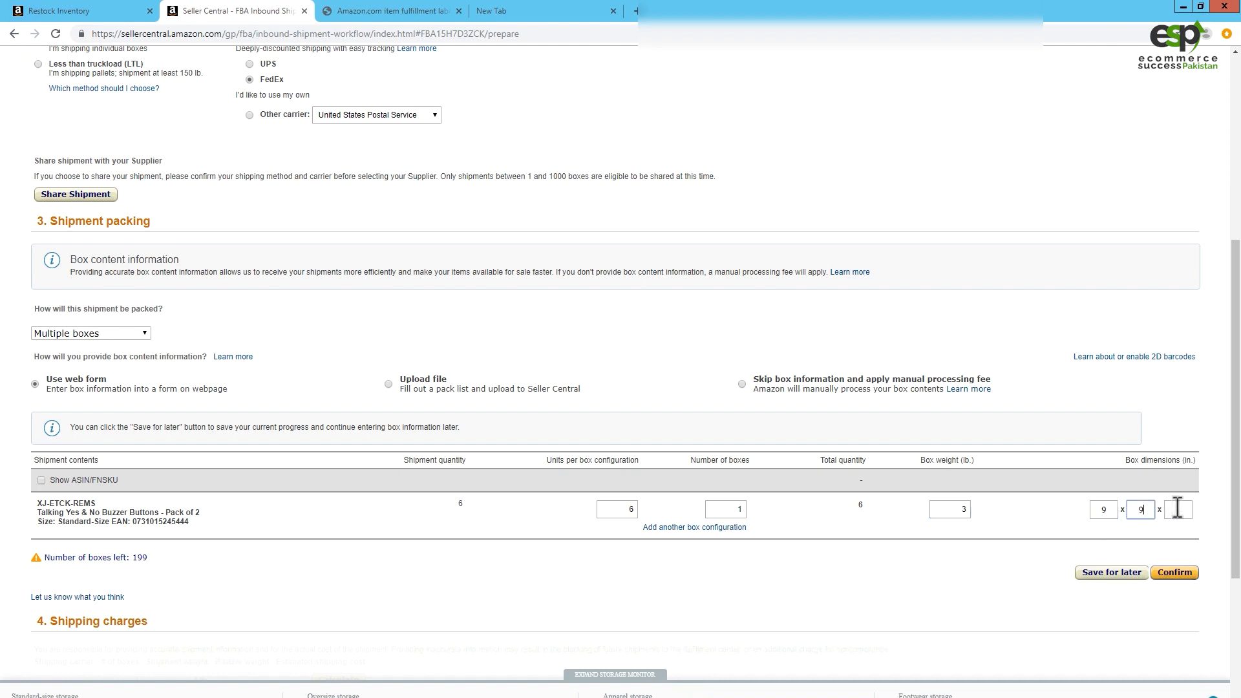
{"action": "left_click", "coordinate": [1176, 509]}
{"action": "type", "text": "9"}
{"action": "left_click", "coordinate": [1175, 573]}
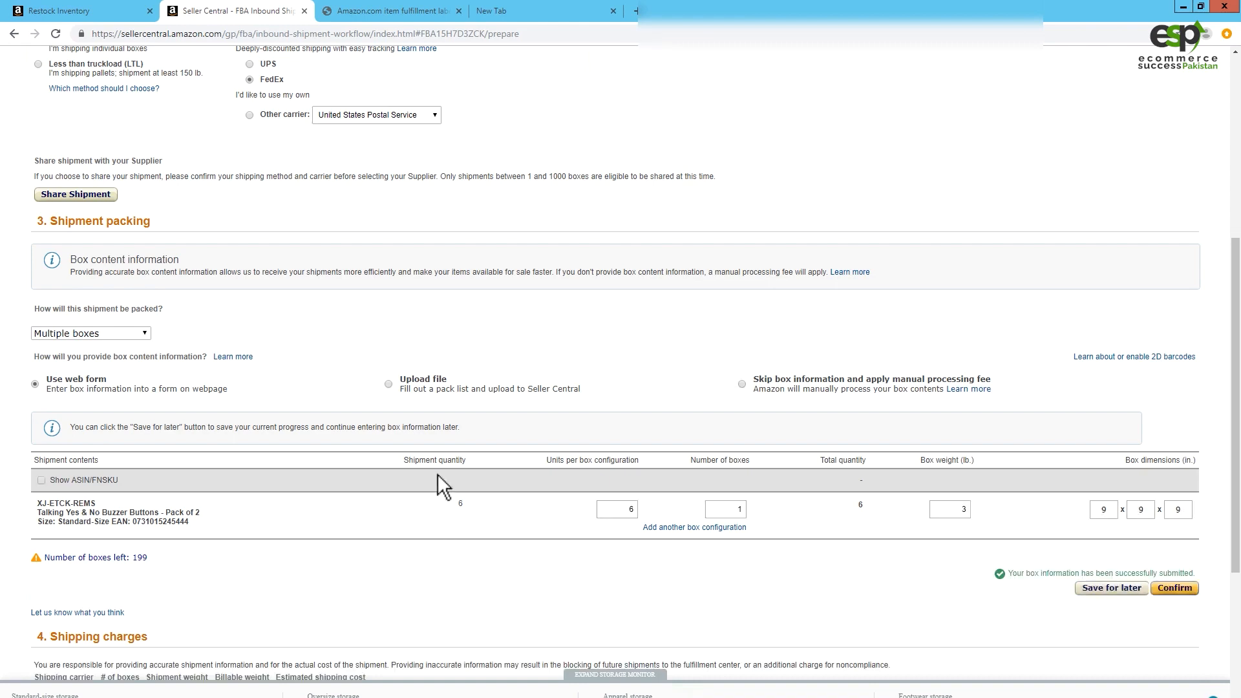
Calculate the FedEx shipping charges and check the estimated cost against the selected shipping service
{"action": "scroll", "coordinate": [437, 474], "scroll_direction": "down", "scroll_amount": 2}
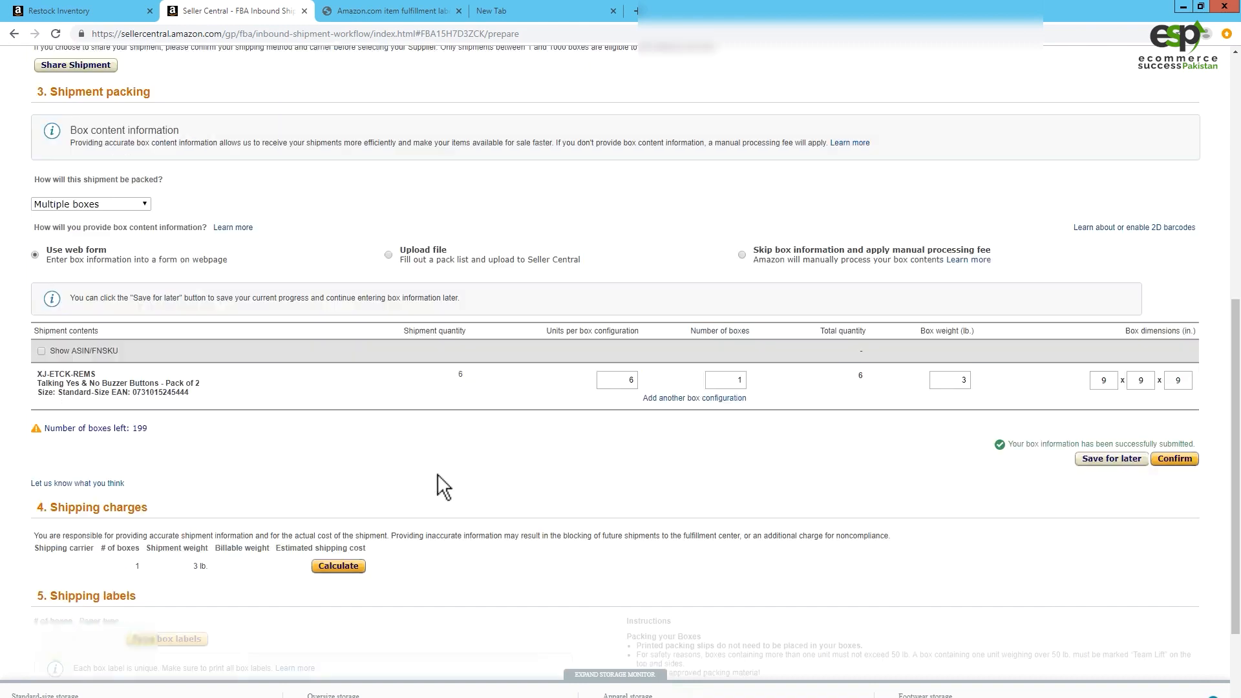
{"action": "left_click", "coordinate": [337, 566]}
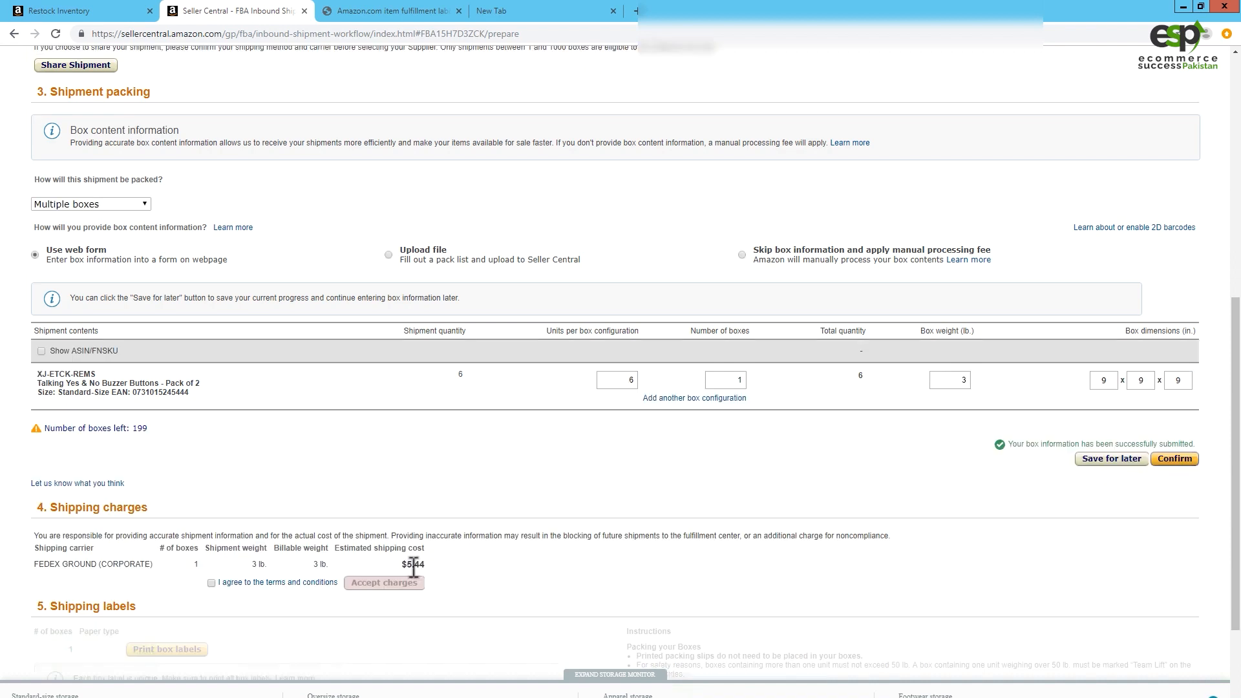
{"action": "left_click_drag", "start_coordinate": [408, 564], "coordinate": [420, 564]}
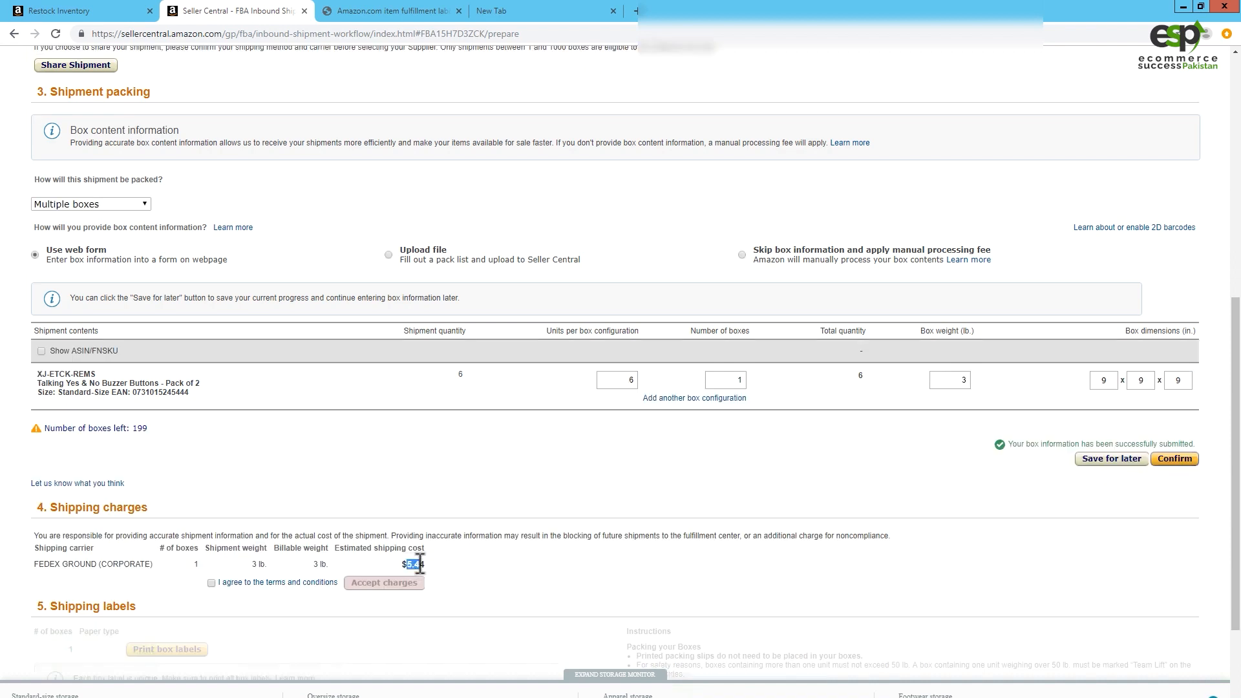
{"action": "left_click", "coordinate": [489, 563]}
{"action": "scroll", "coordinate": [424, 439], "scroll_direction": "up", "scroll_amount": 4}
{"action": "scroll", "coordinate": [361, 402], "scroll_direction": "down", "scroll_amount": 4}
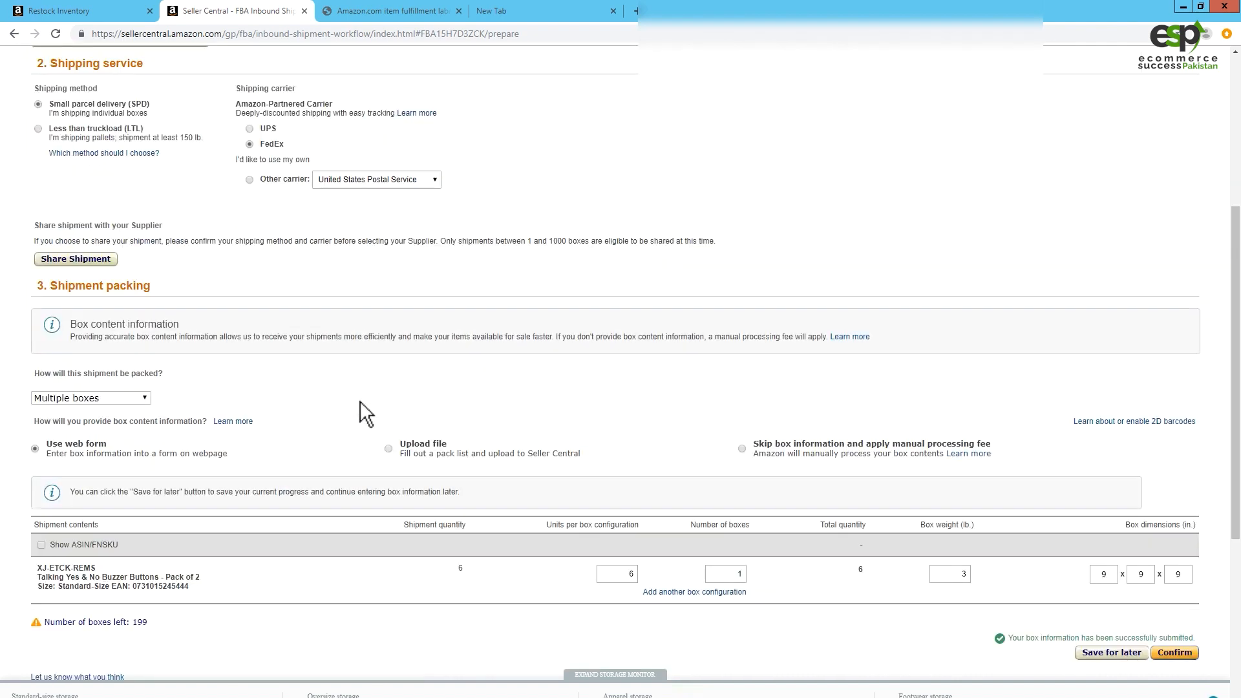
Agree to the shipping charge terms and conditions, review the estimated cost, and withdraw the agreement without accepting the charges
{"action": "left_click", "coordinate": [212, 583]}
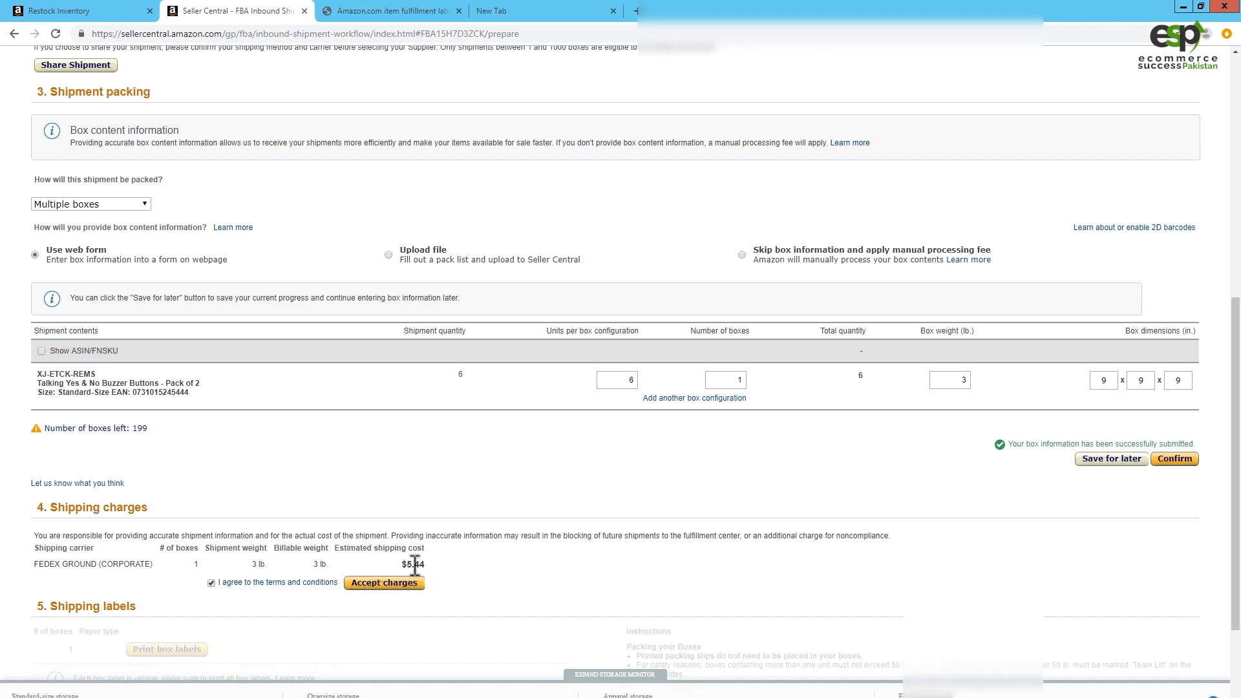
{"action": "left_click_drag", "start_coordinate": [402, 565], "coordinate": [420, 565]}
{"action": "scroll", "coordinate": [471, 581], "scroll_direction": "down", "scroll_amount": 4}
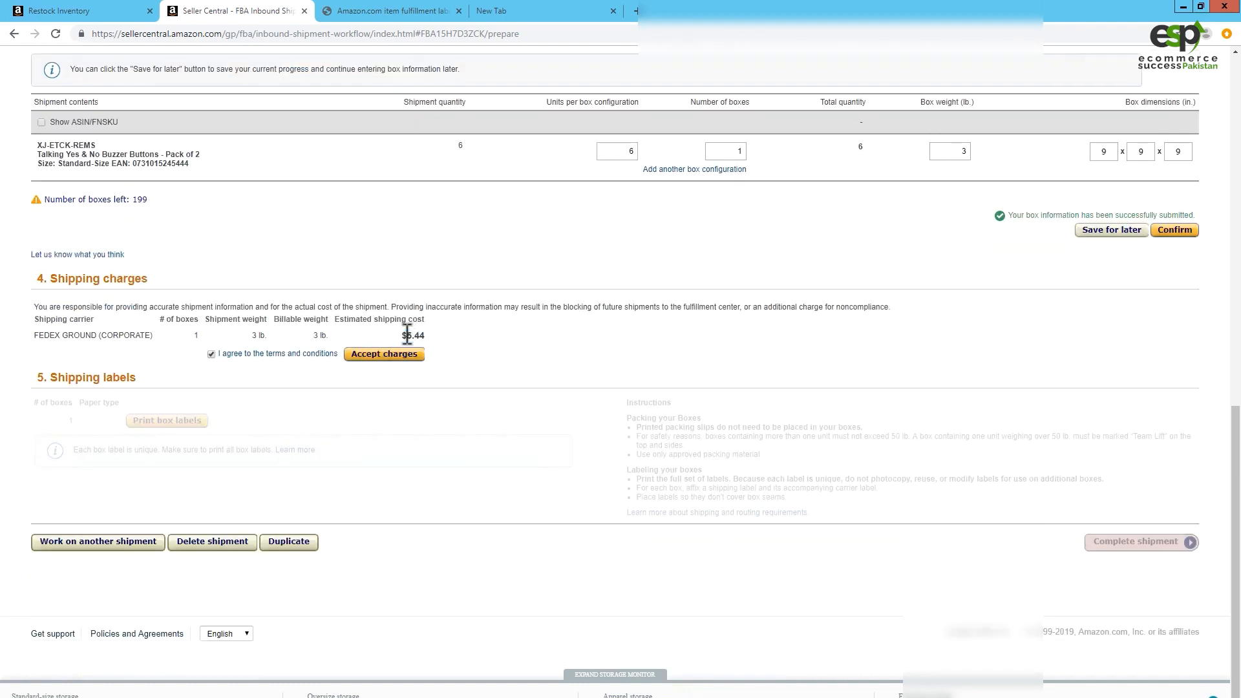
{"action": "left_click_drag", "start_coordinate": [403, 334], "coordinate": [433, 333]}
{"action": "left_click", "coordinate": [482, 375]}
{"action": "left_click", "coordinate": [211, 354]}
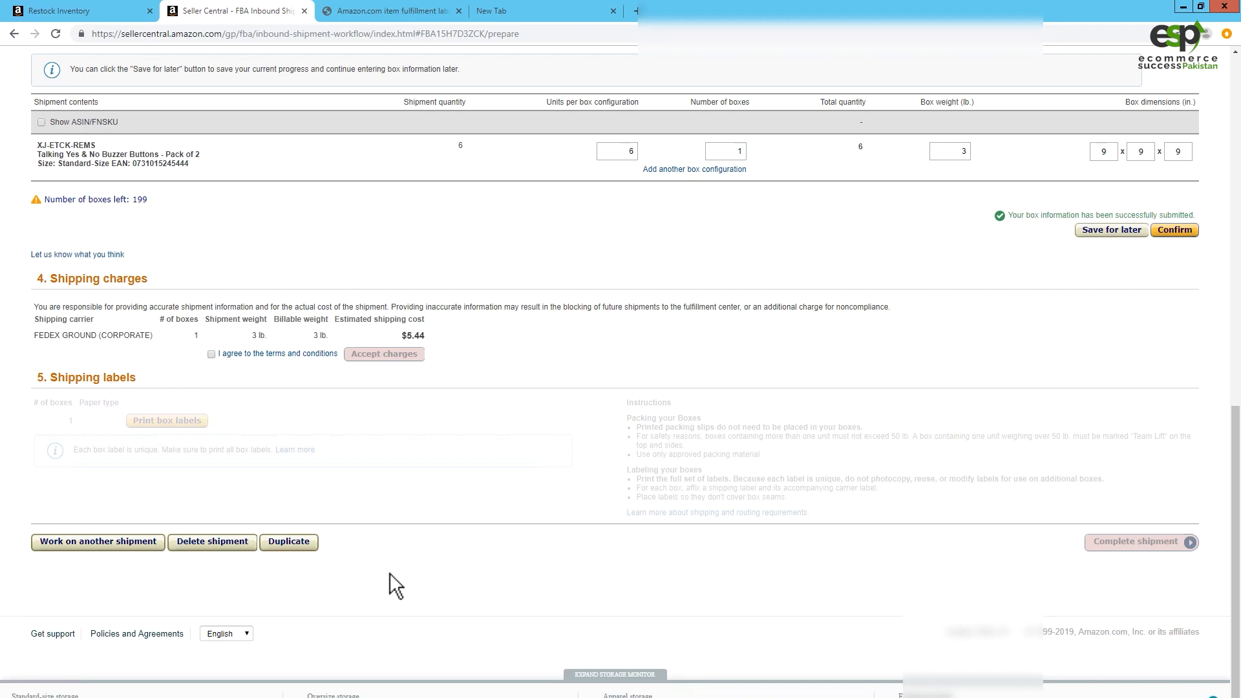
Look over the shipment preparation page and open the list of managed FBA shipments
{"action": "scroll", "coordinate": [553, 285], "scroll_direction": "up", "scroll_amount": 4}
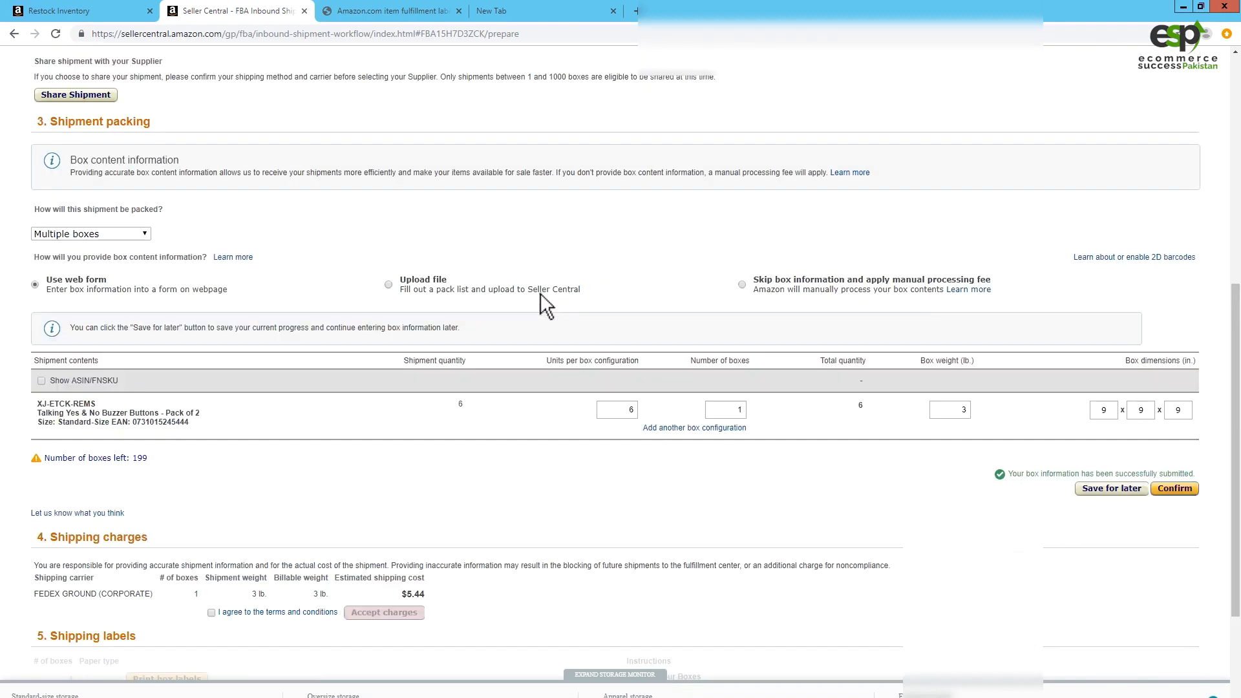
{"action": "scroll", "coordinate": [549, 293], "scroll_direction": "down", "scroll_amount": 4}
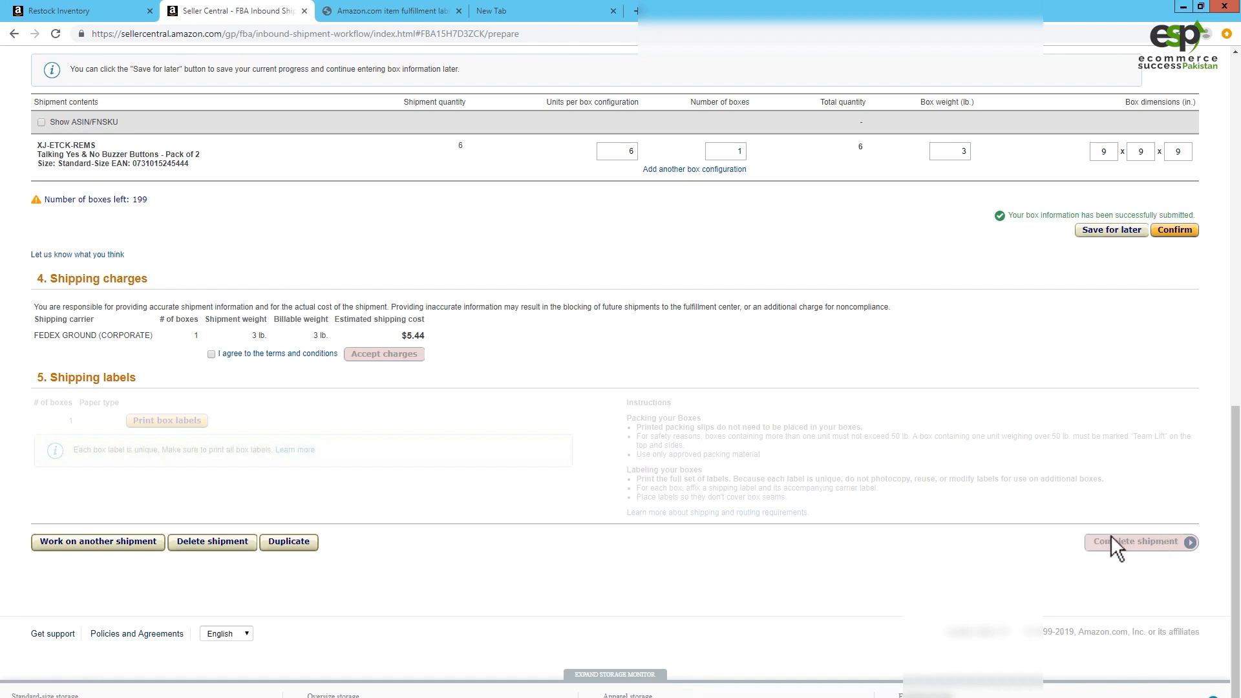
{"action": "scroll", "coordinate": [419, 325], "scroll_direction": "up", "scroll_amount": 8}
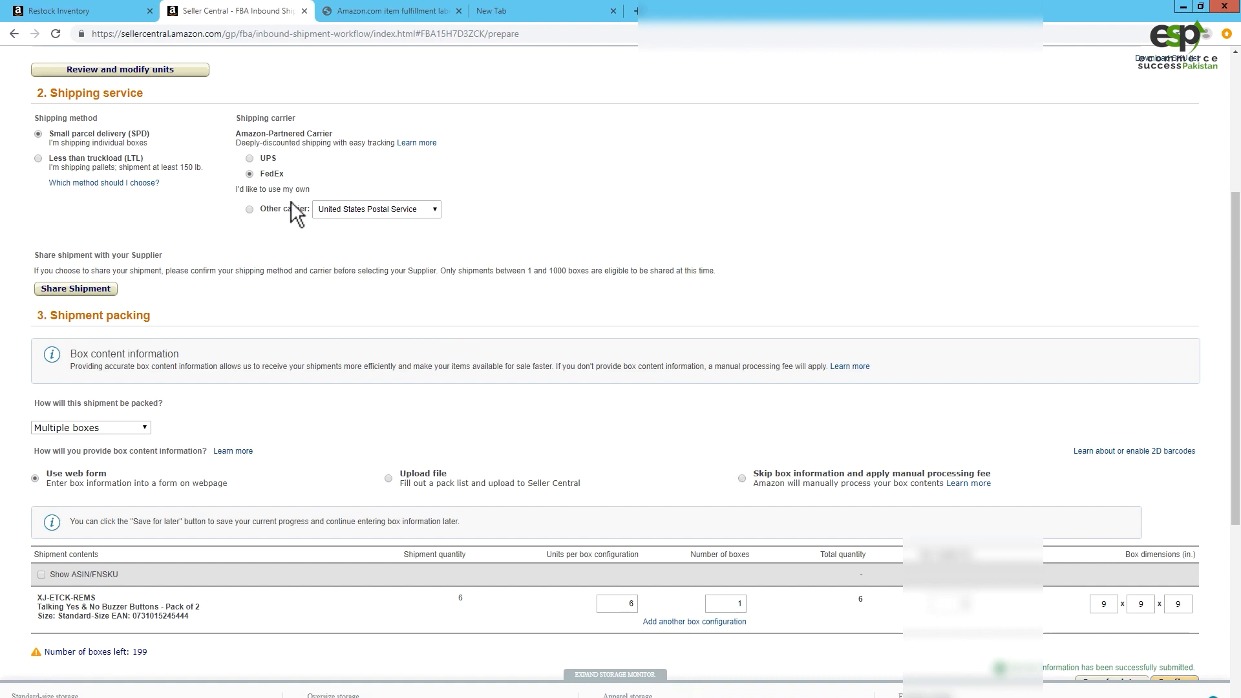
{"action": "scroll", "coordinate": [289, 200], "scroll_direction": "up", "scroll_amount": 4}
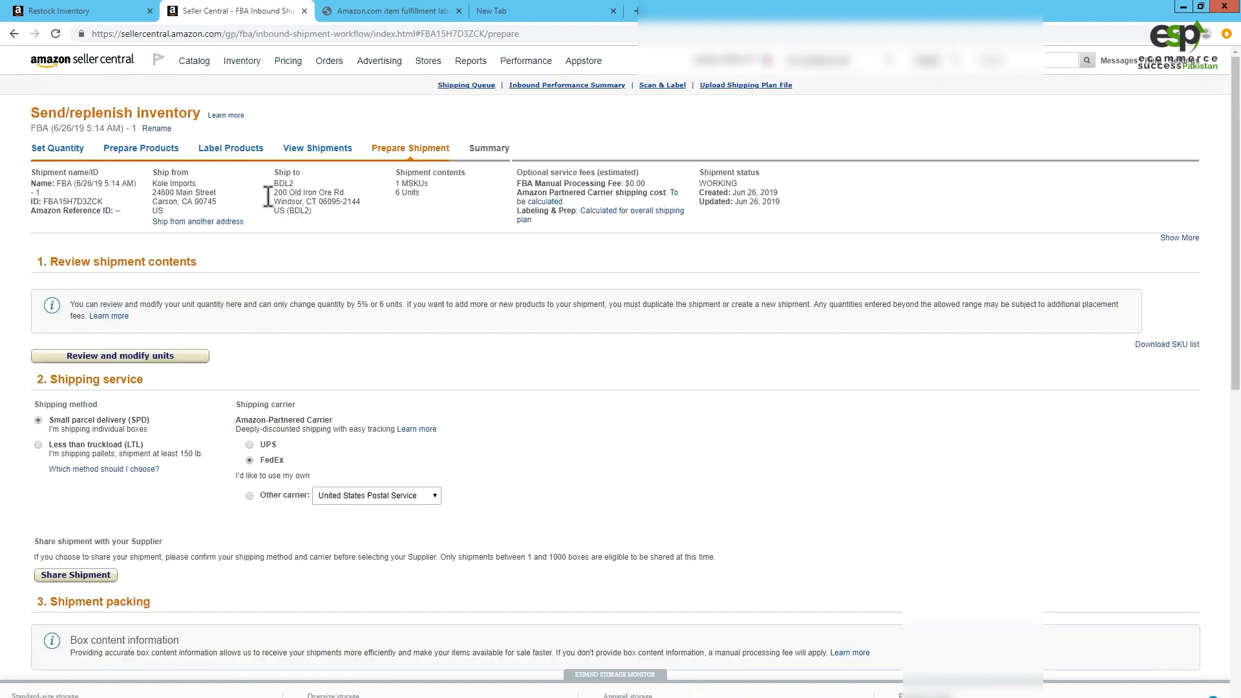
{"action": "mouse_move", "coordinate": [250, 75]}
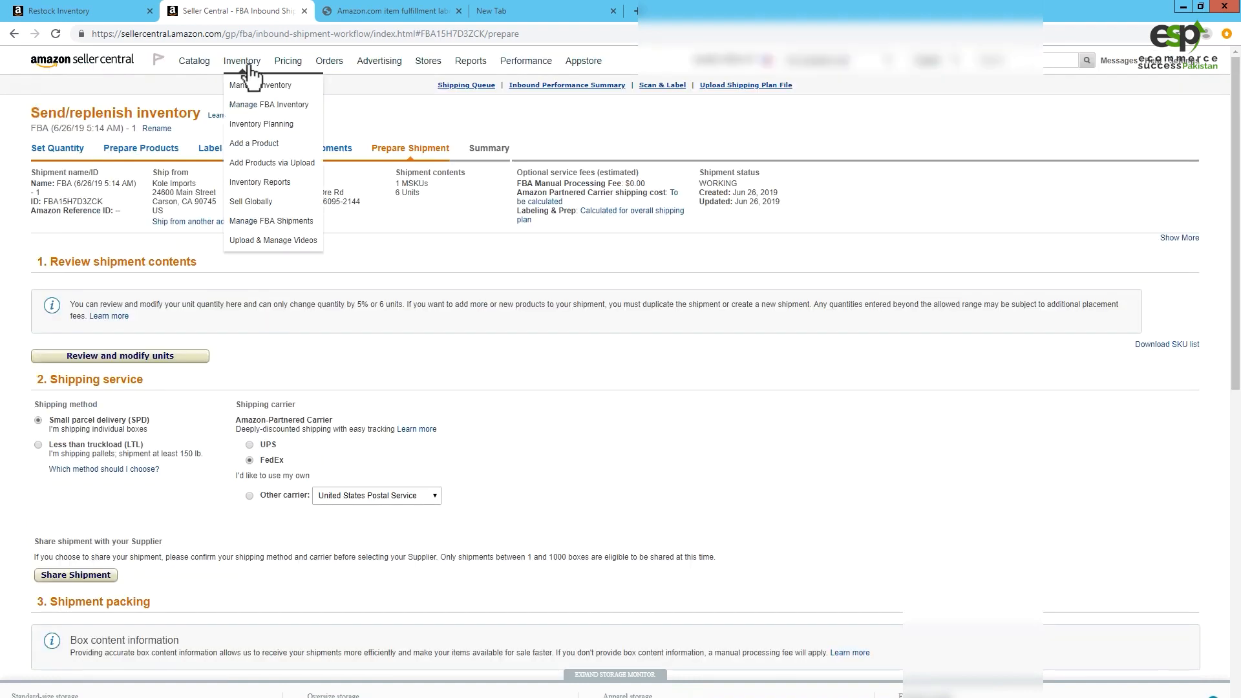
{"action": "left_click", "coordinate": [290, 221]}
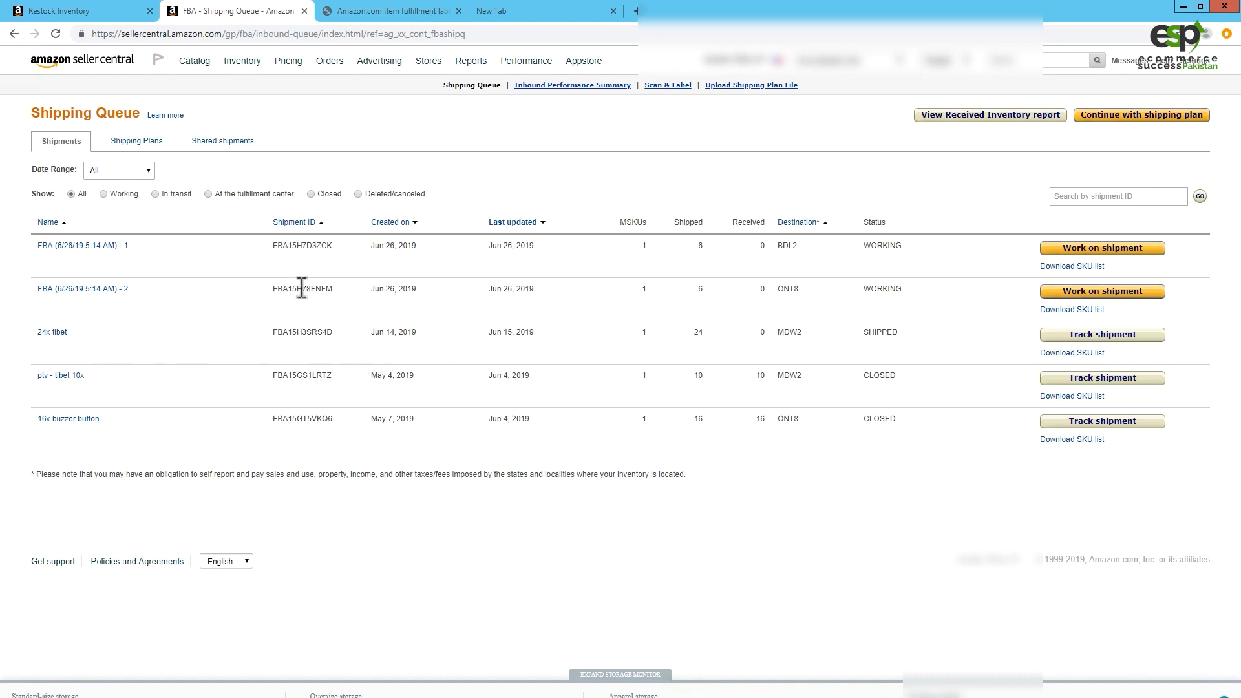
Examine the statuses of the listed shipments in the Shipping Queue, comparing the new shipments with the earlier ones
{"action": "left_click_drag", "start_coordinate": [870, 245], "coordinate": [882, 245]}
{"action": "left_click_drag", "start_coordinate": [898, 419], "coordinate": [880, 419]}
{"action": "left_click_drag", "start_coordinate": [896, 376], "coordinate": [885, 376]}
{"action": "left_click_drag", "start_coordinate": [888, 332], "coordinate": [869, 332]}
{"action": "left_click", "coordinate": [835, 349]}
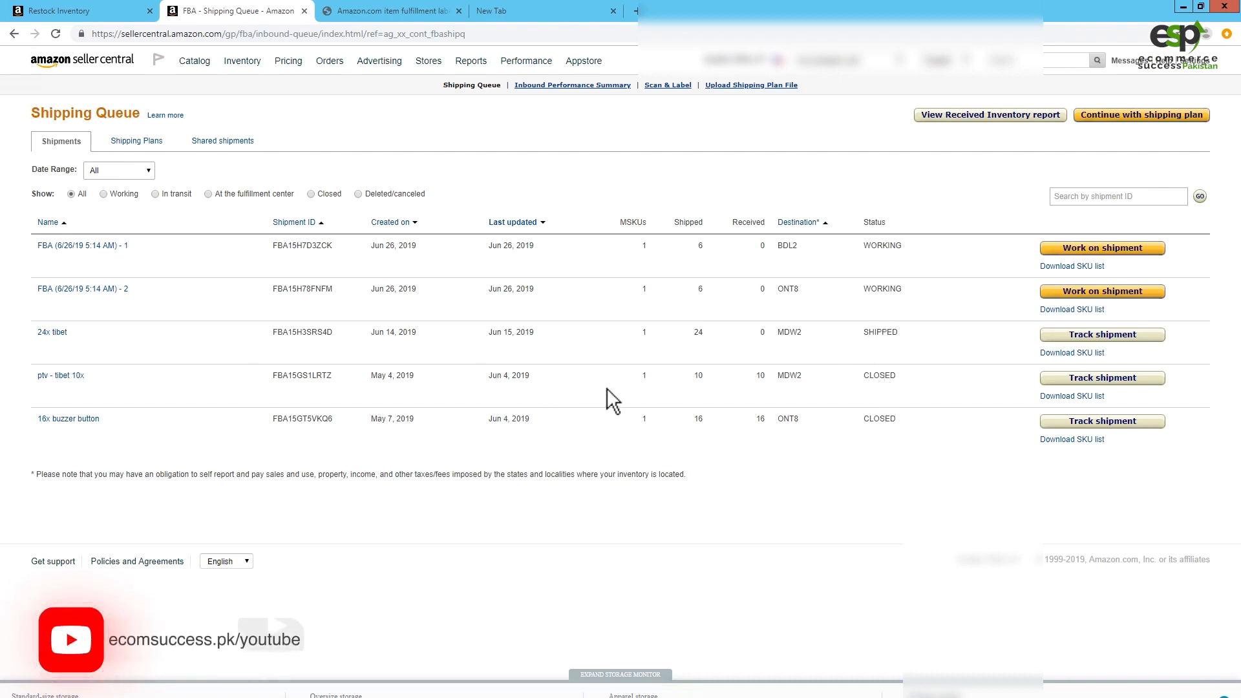
{"action": "left_click_drag", "start_coordinate": [896, 289], "coordinate": [877, 289]}
{"action": "left_click_drag", "start_coordinate": [896, 246], "coordinate": [878, 246]}
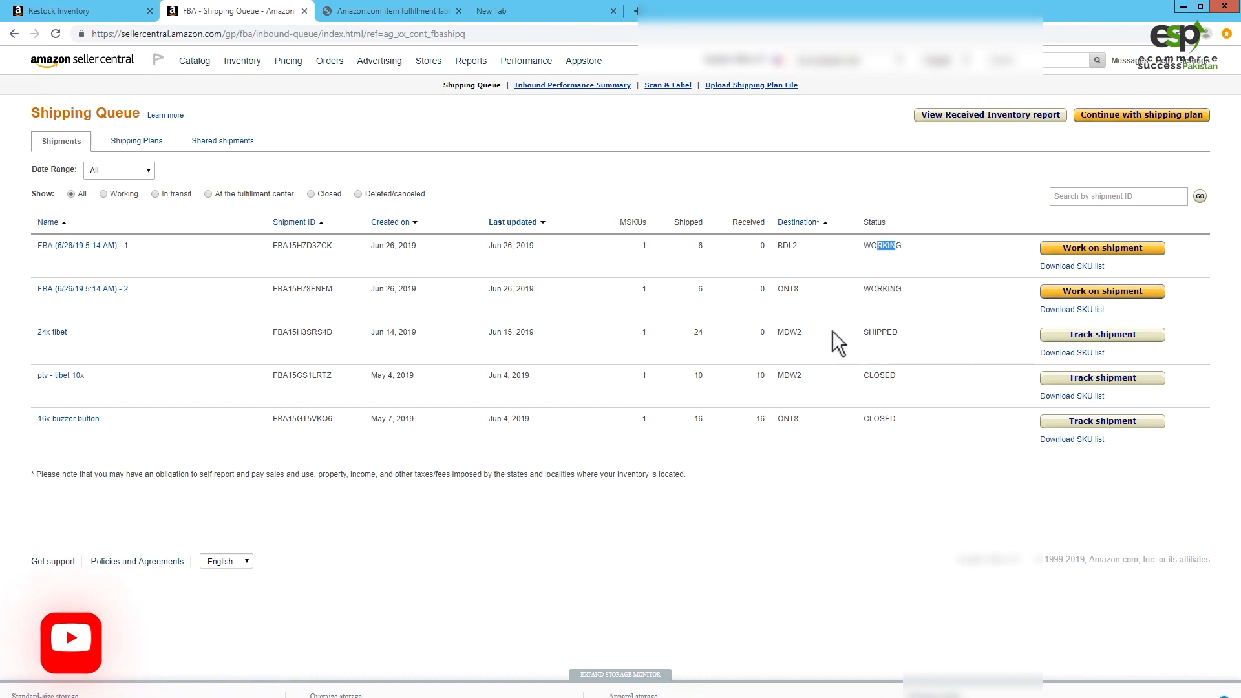
{"action": "double_click", "coordinate": [887, 377]}
{"action": "left_click_drag", "start_coordinate": [870, 418], "coordinate": [915, 417]}
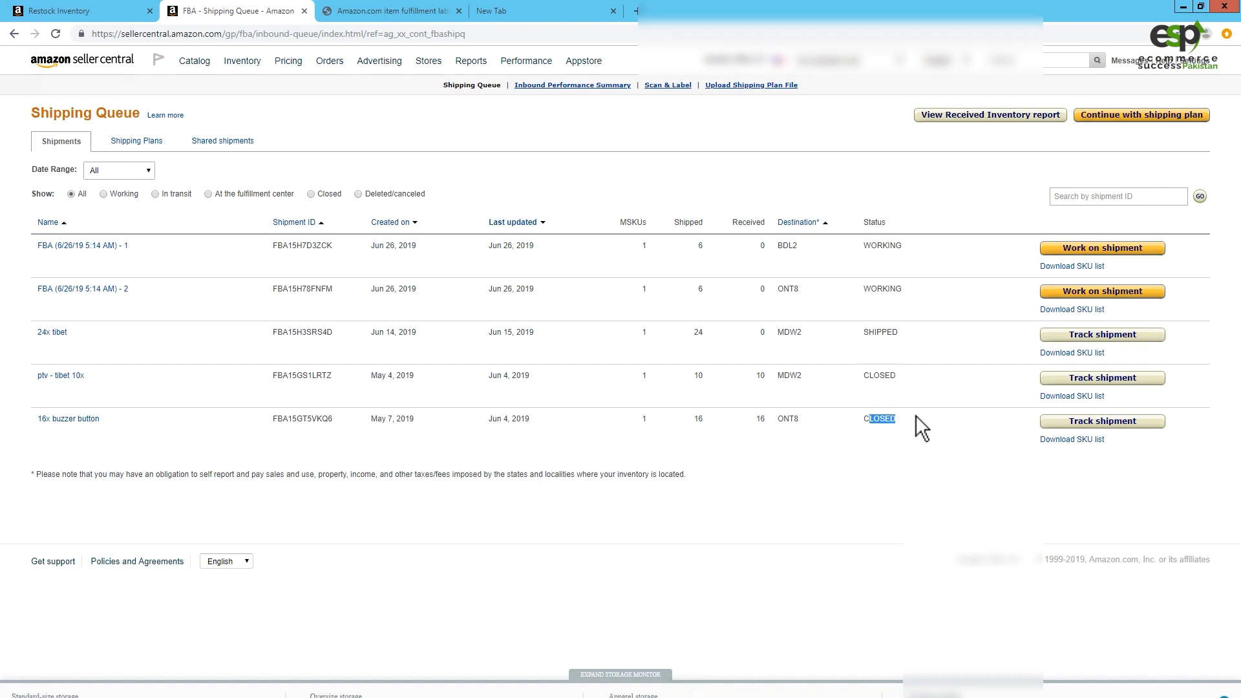